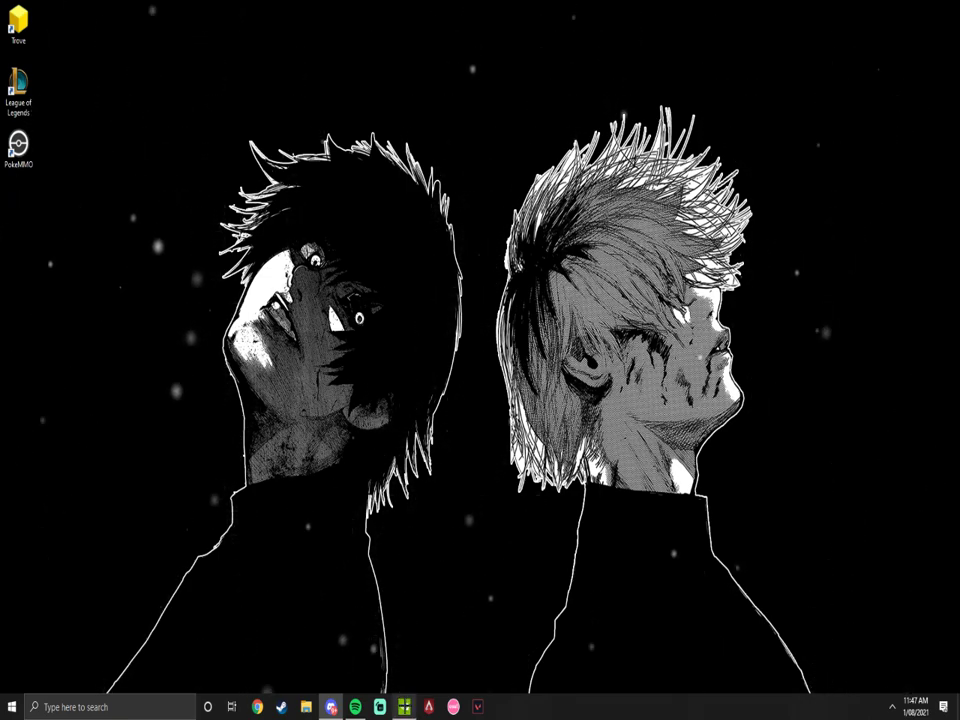
Step: Open NVIDIA Control Panel's Change resolution page, showing the BenQ display at 1920 × 1080, 240Hz
click(404, 707)
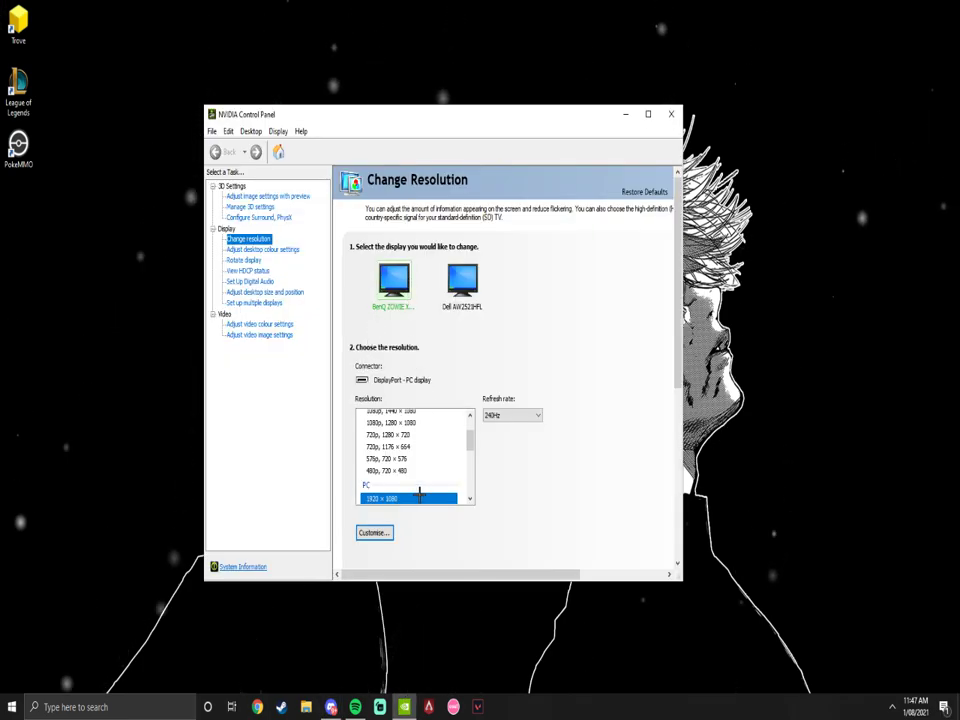
scroll(418, 481, down, 2)
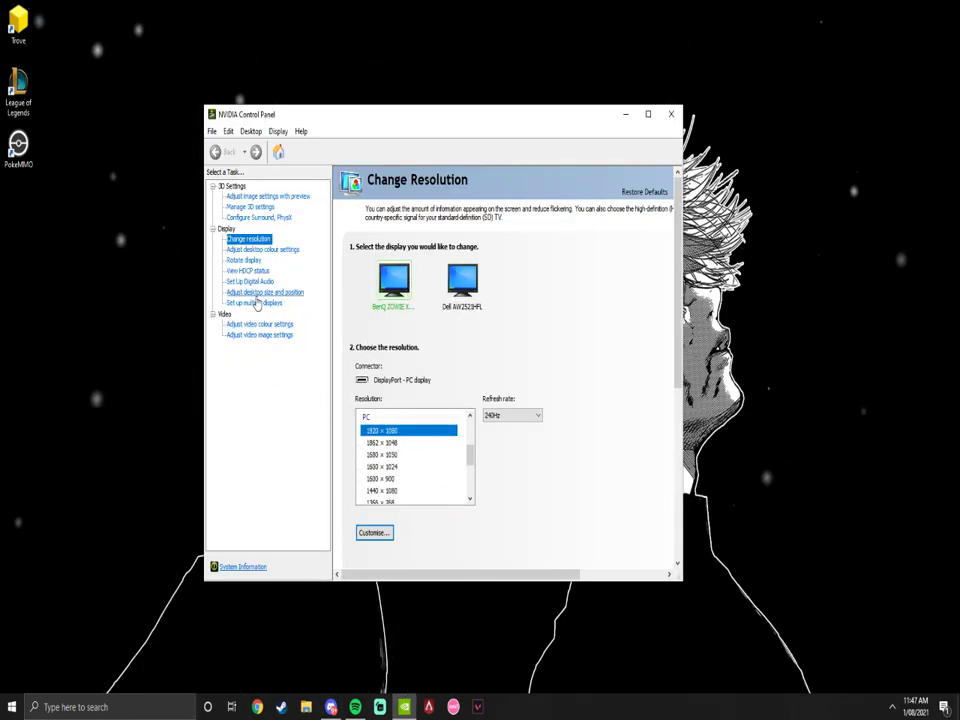
Step: Verify on Adjust desktop size and position that full-screen scaling is done on Display with override enabled
click(265, 292)
scroll(445, 439, down, 1)
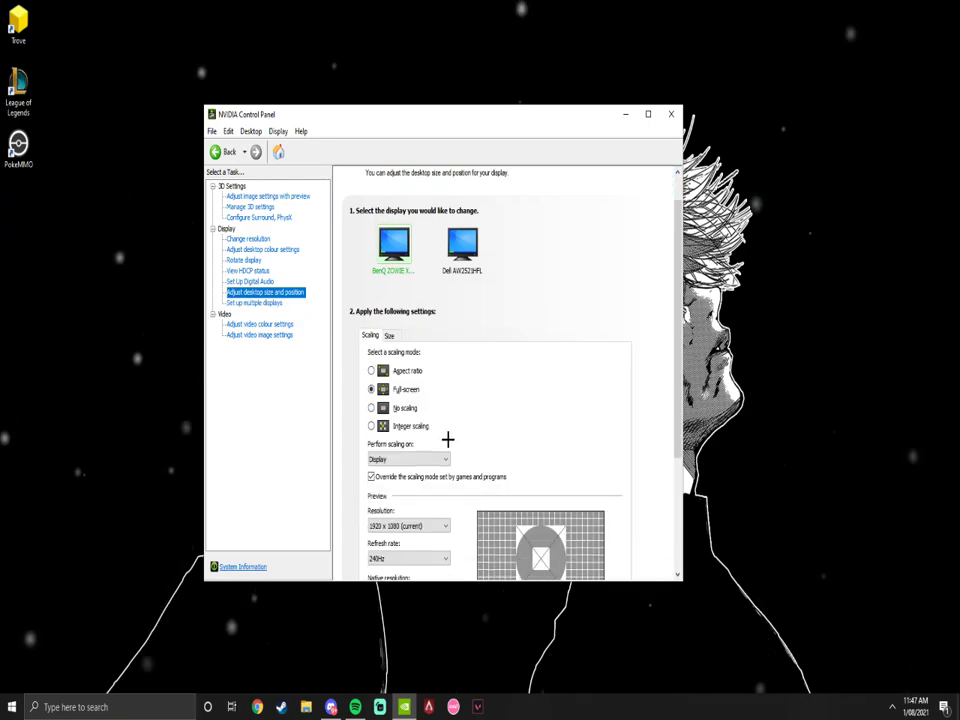
scroll(448, 437, down, 2)
scroll(517, 467, down, 2)
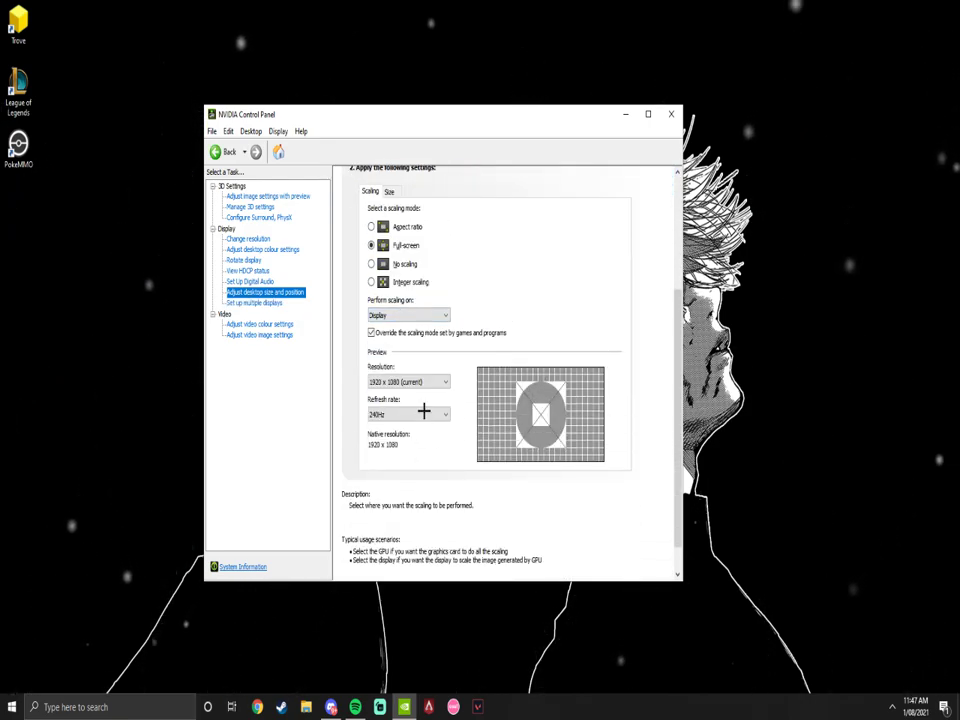
scroll(452, 444, up, 1)
scroll(454, 452, up, 1)
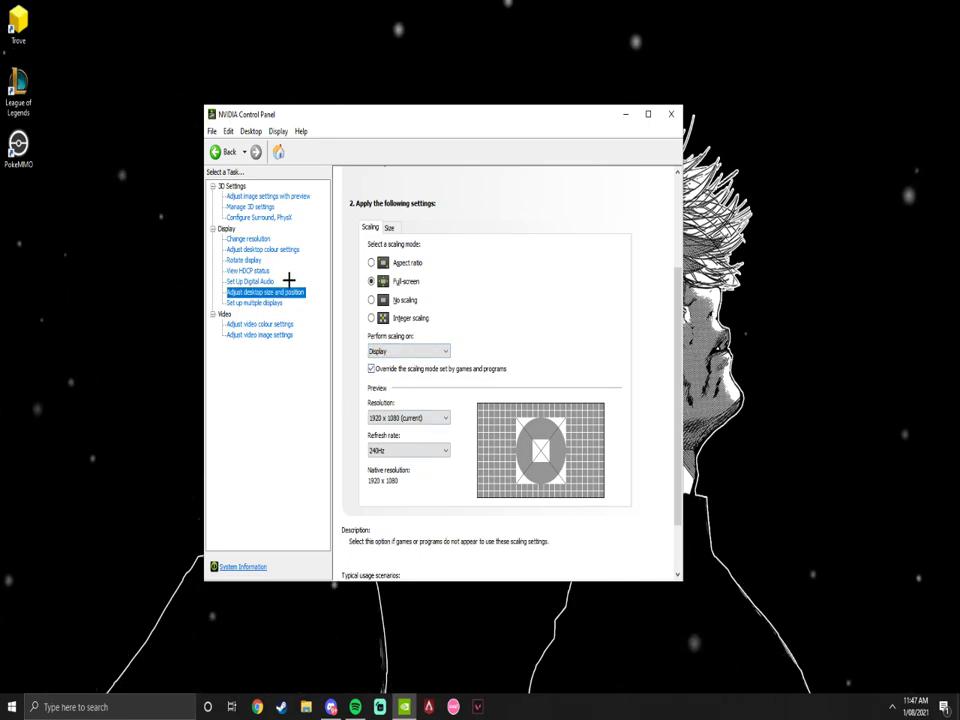
Step: Back on Change resolution, try 1280 × 960 and then cancel the change
click(248, 239)
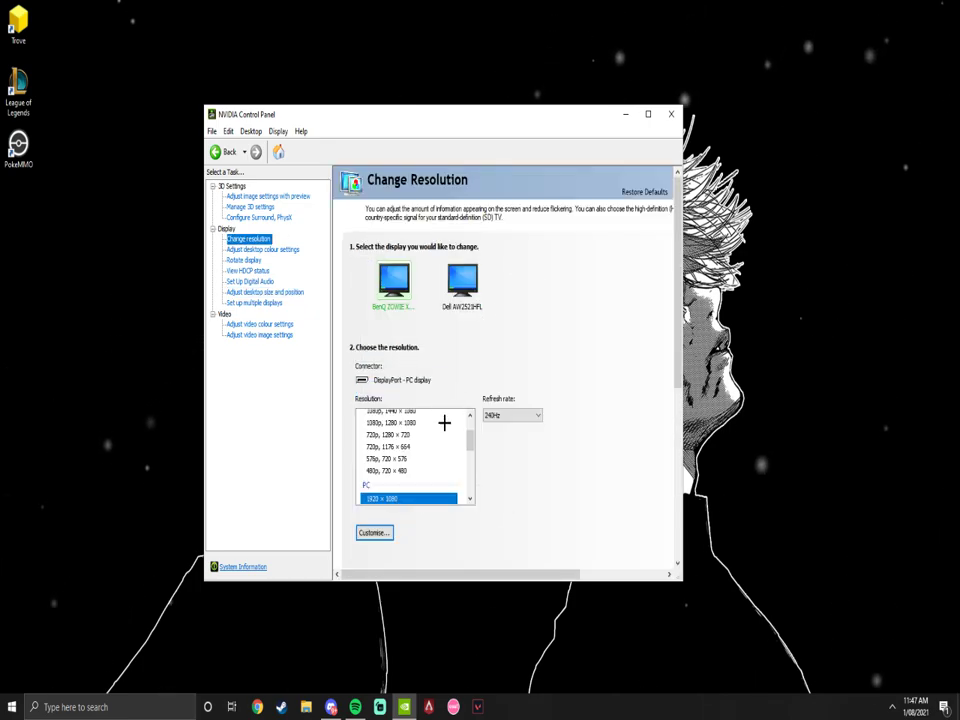
scroll(512, 460, down, 1)
scroll(437, 414, down, 1)
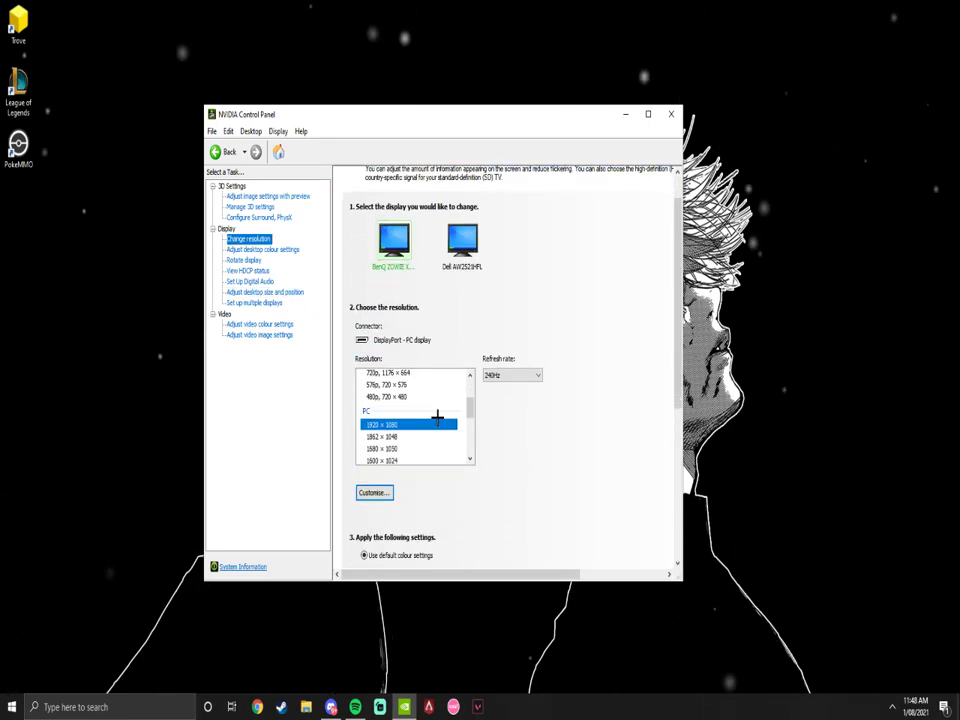
scroll(416, 414, down, 1)
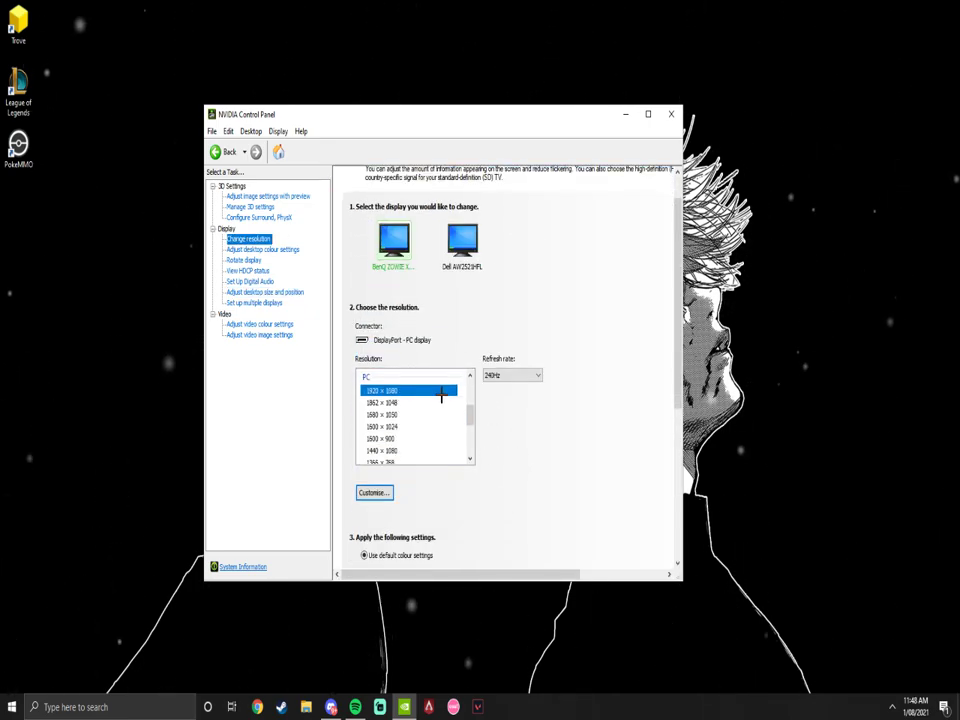
scroll(441, 410, down, 1)
scroll(435, 425, down, 2)
click(397, 409)
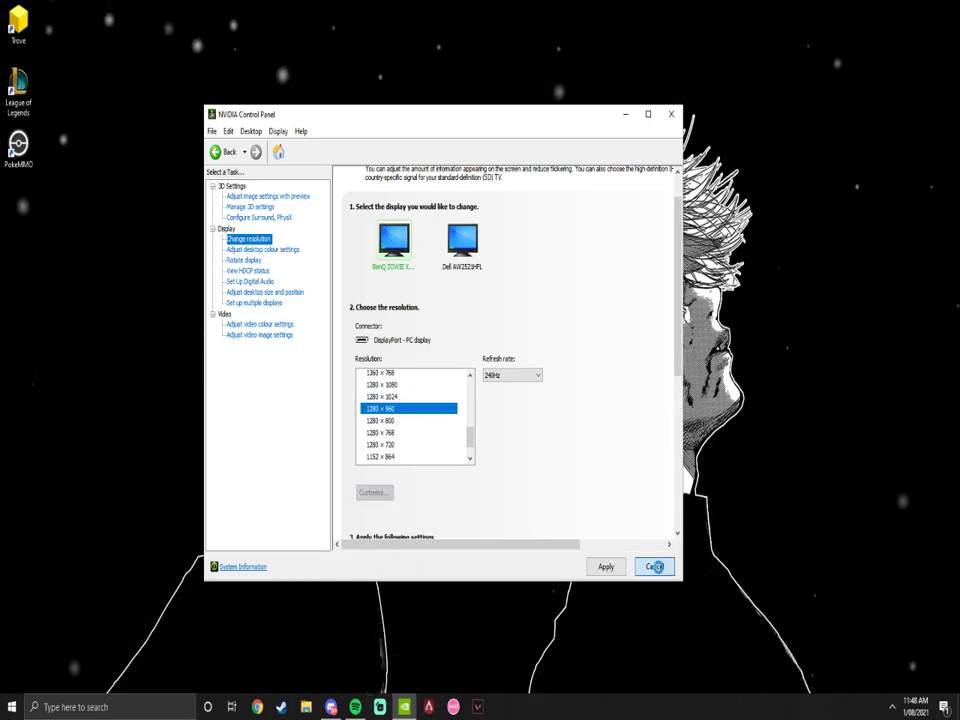
click(654, 566)
Step: Select 1280 × 960 once more and cancel again, keeping 1920 × 1080 at 240Hz
scroll(425, 460, down, 3)
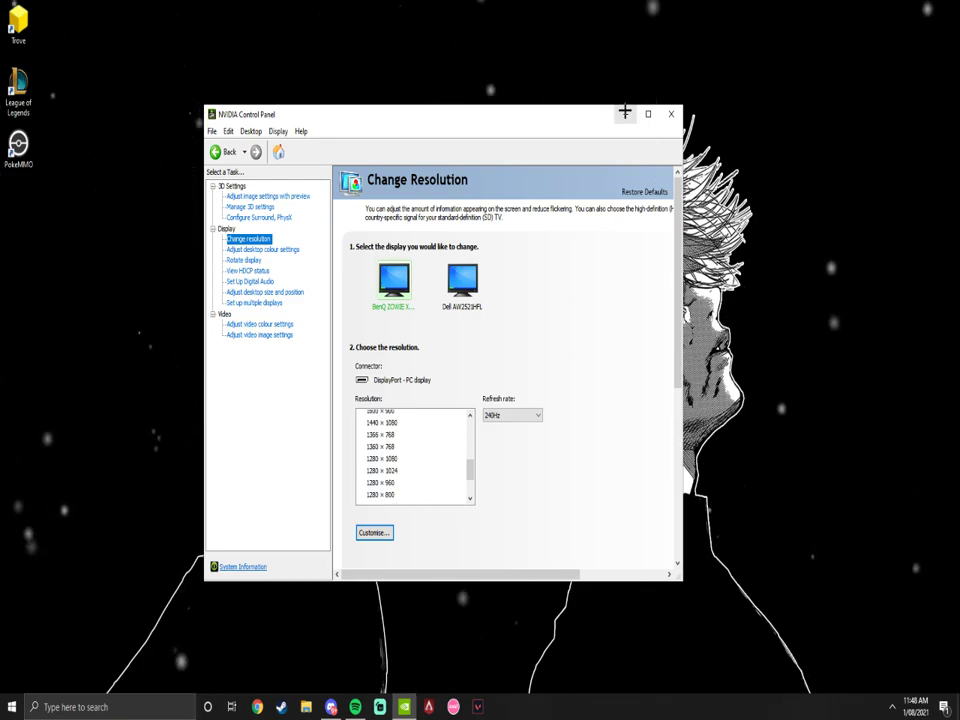
scroll(395, 465, up, 3)
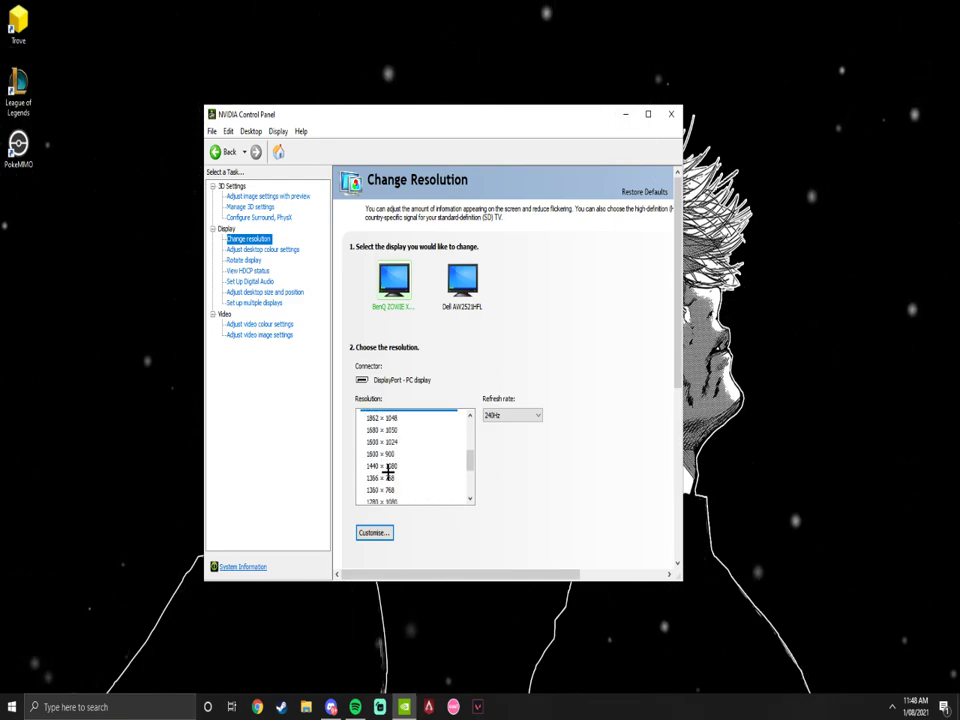
scroll(390, 457, up, 1)
scroll(392, 465, down, 3)
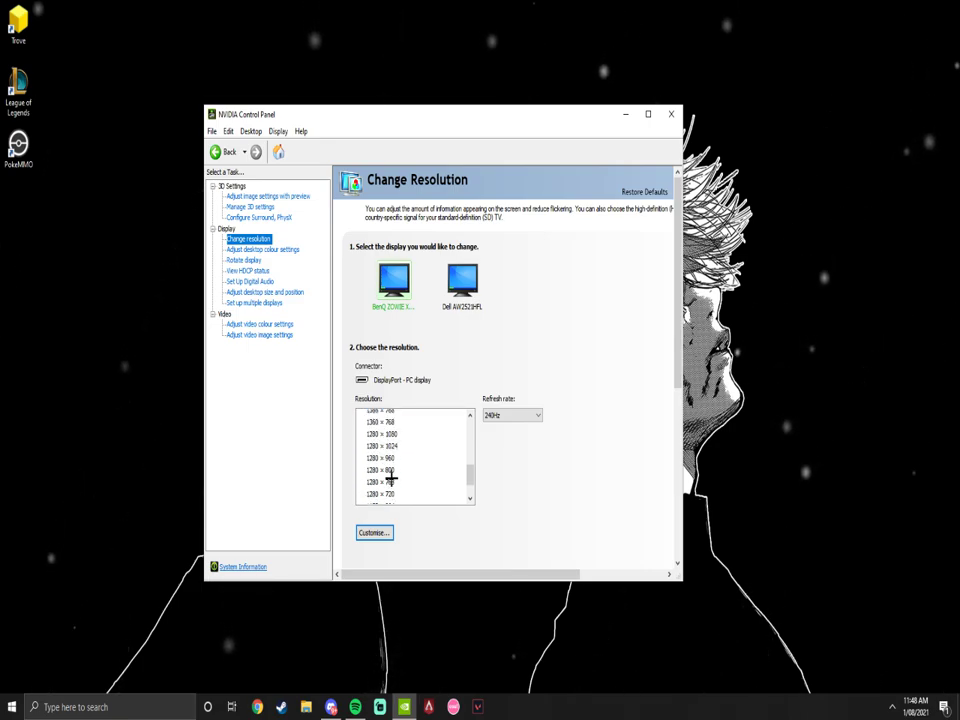
click(392, 457)
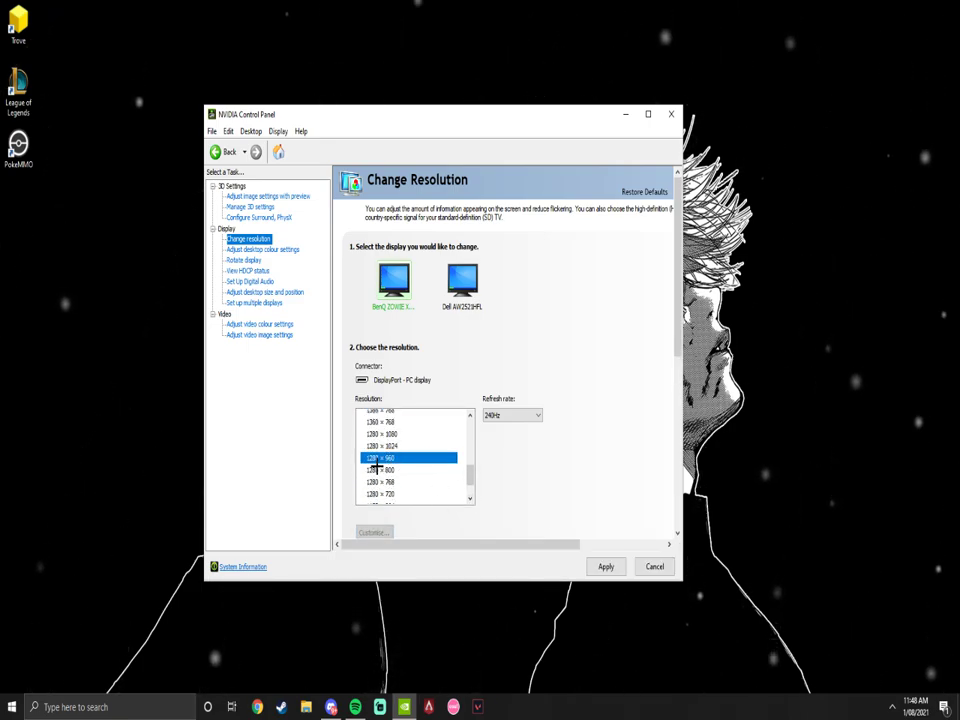
click(650, 566)
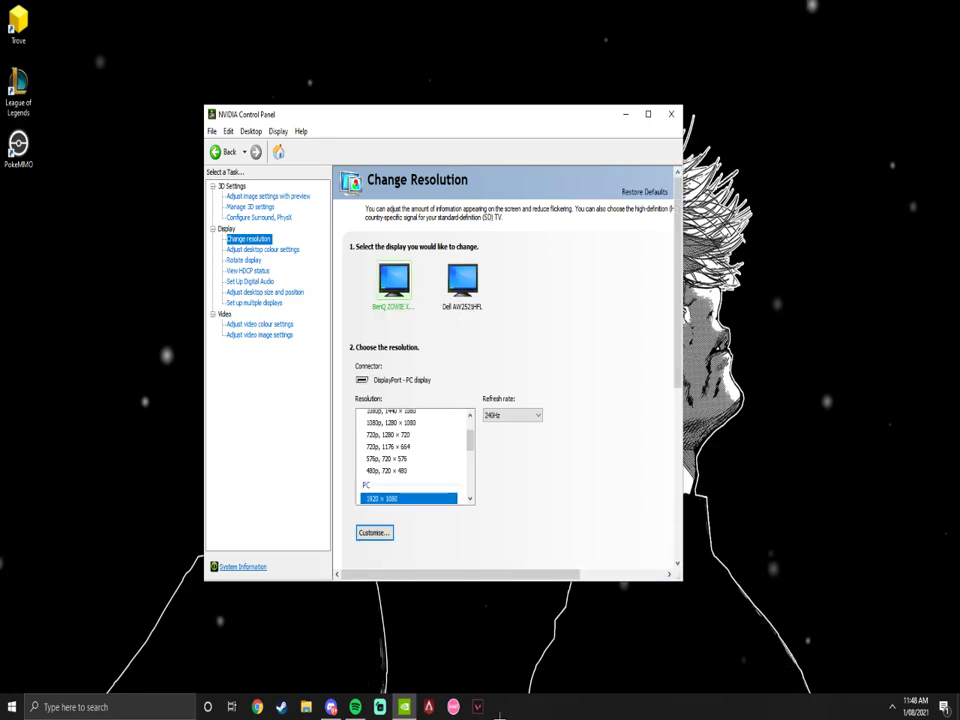
click(480, 707)
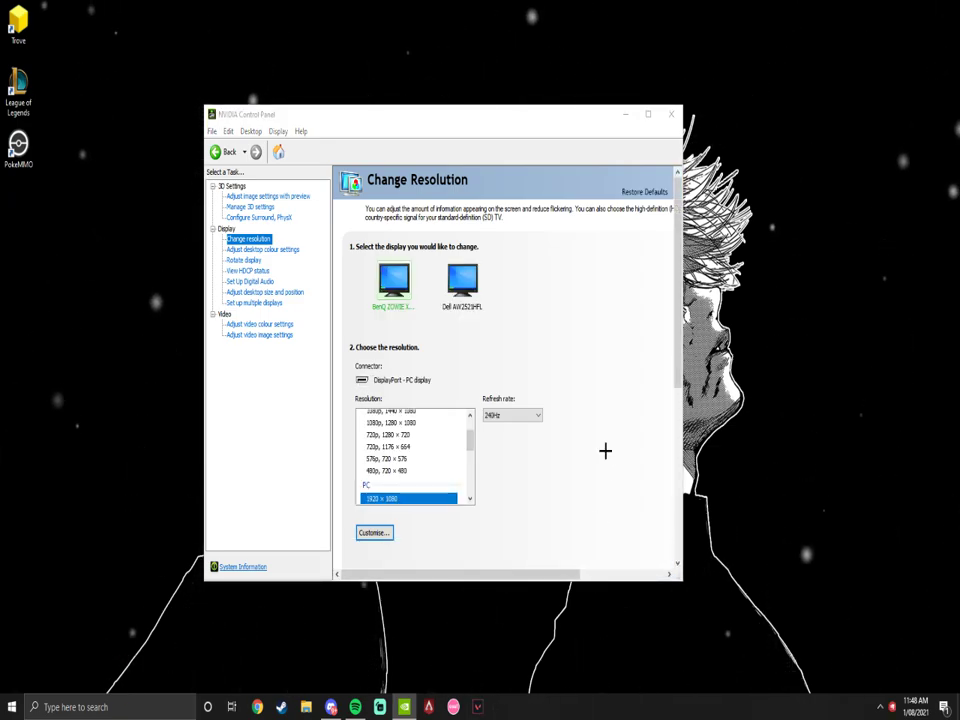
Step: Switch to Valorant and open the game menu from the Store page's gear icon
click(605, 451)
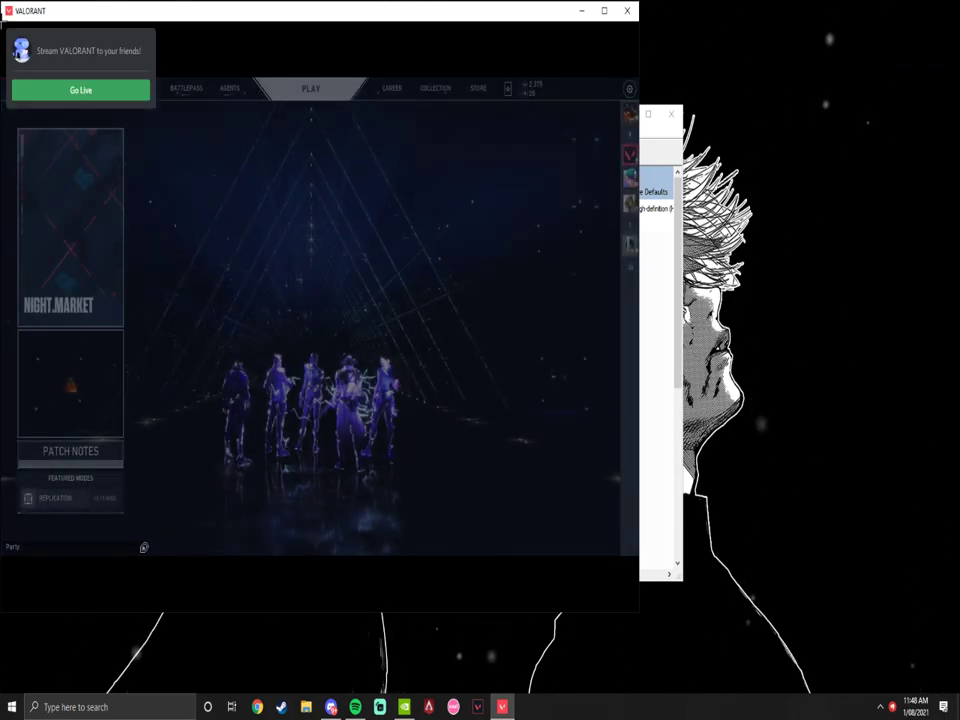
click(476, 90)
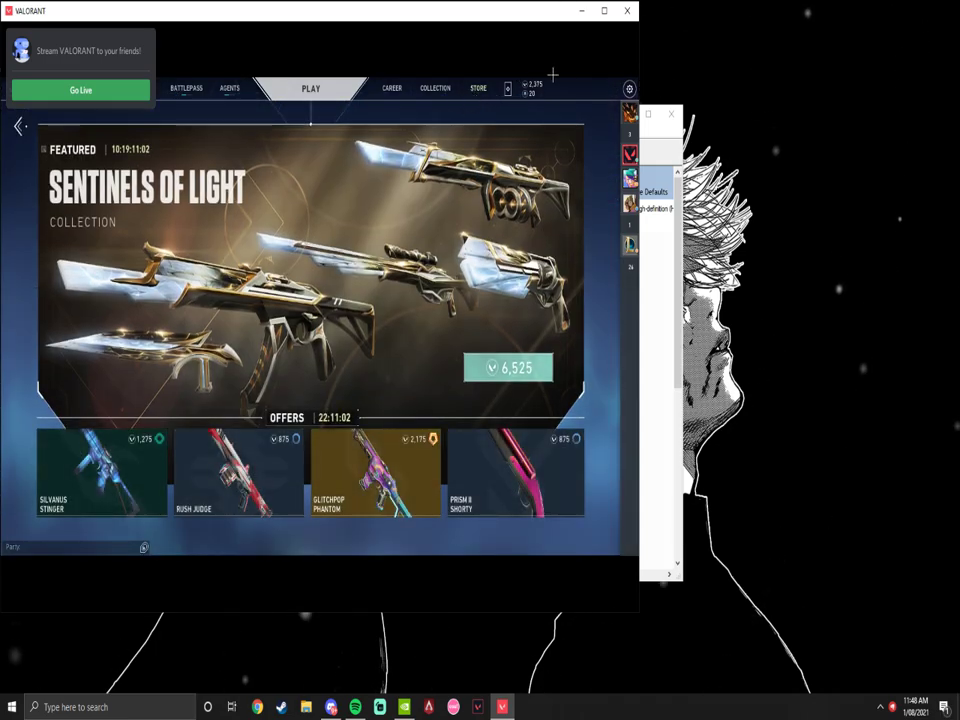
click(628, 89)
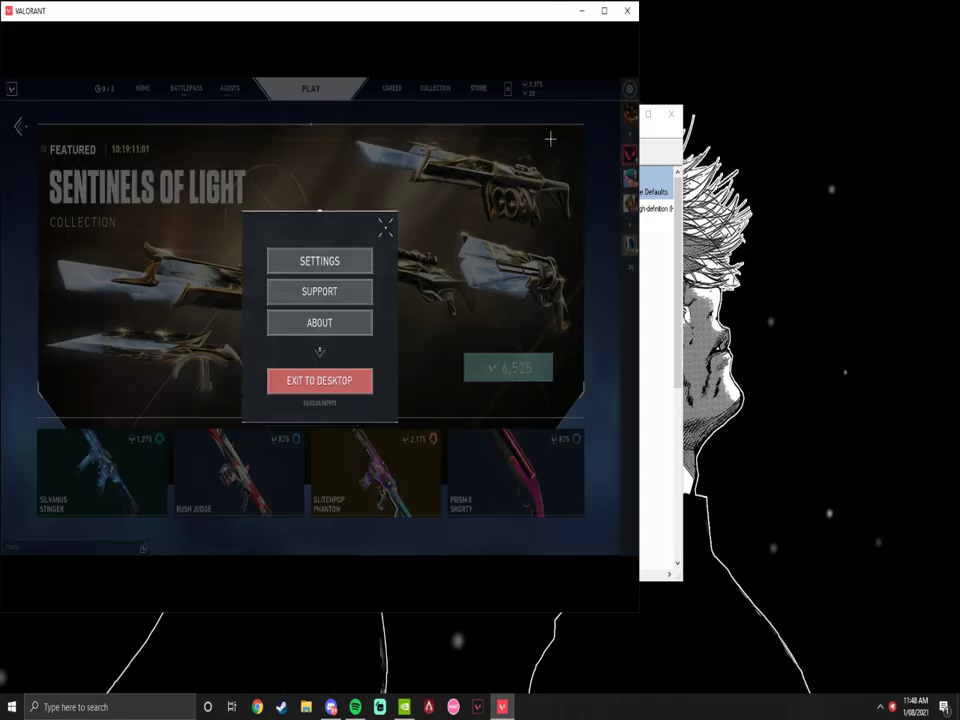
Step: In Valorant's video settings, apply and keep Fullscreen display mode
click(355, 261)
click(359, 90)
click(354, 163)
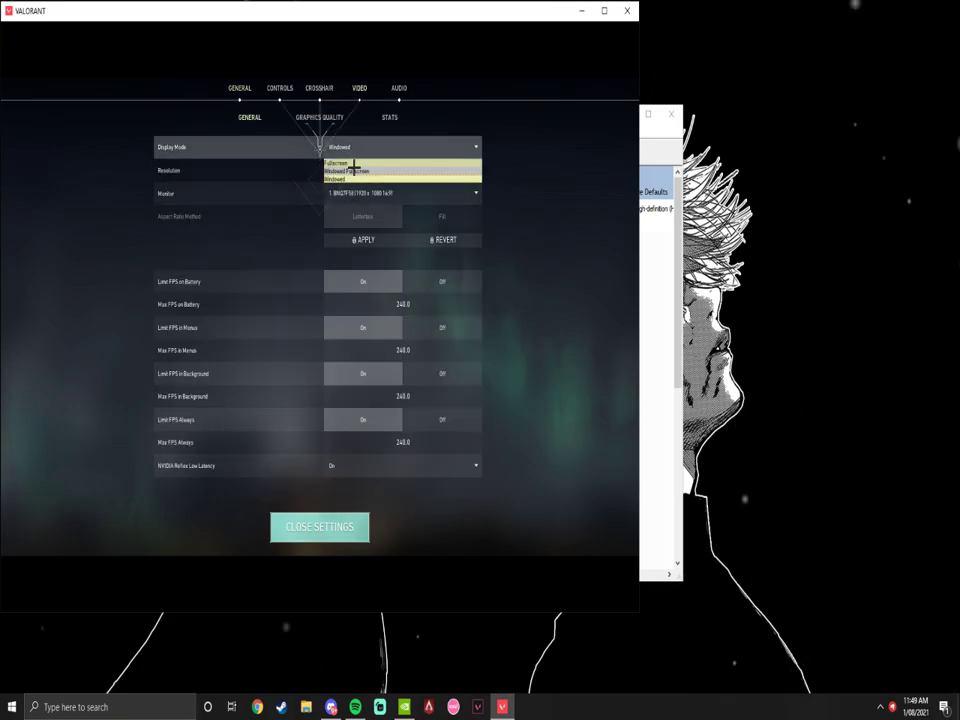
click(374, 228)
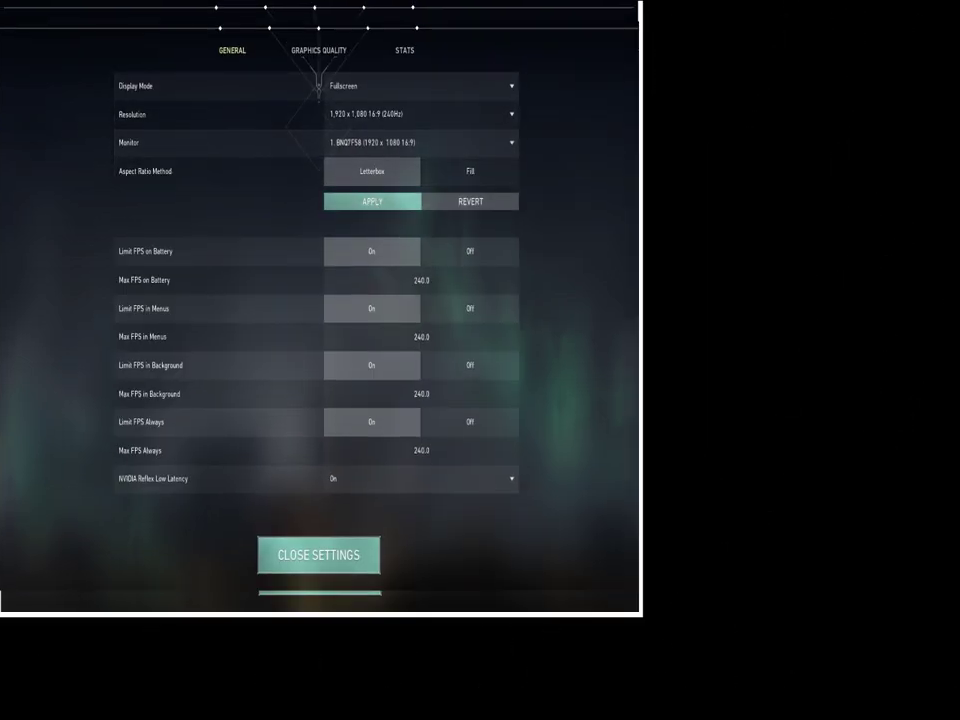
click(403, 424)
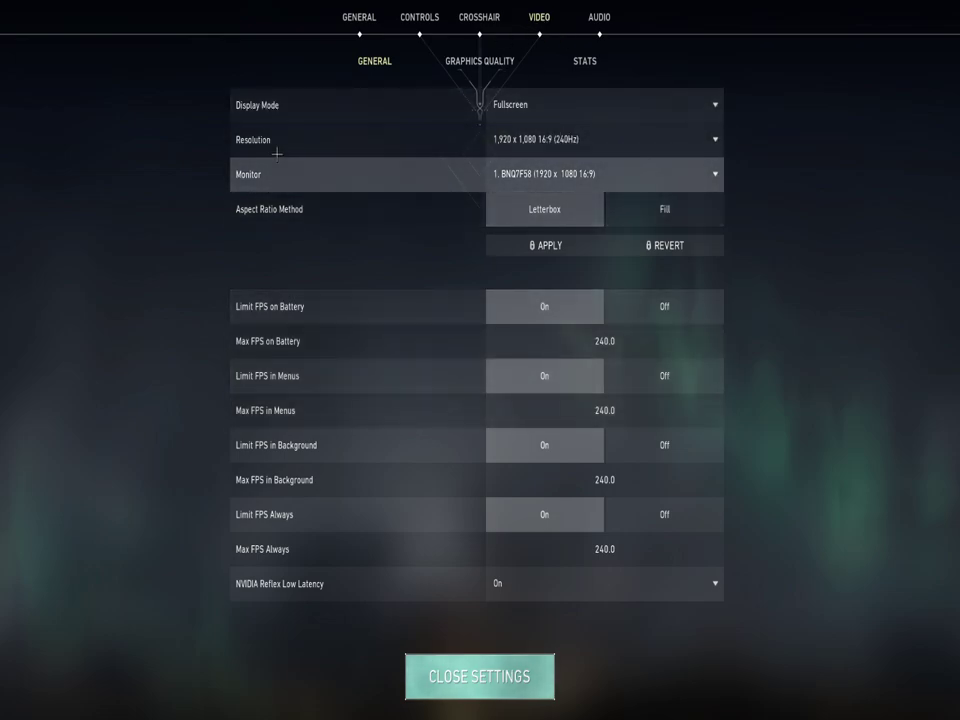
Step: Change Display Mode to Windowed with Fill aspect ratio method, then apply and keep it
click(545, 104)
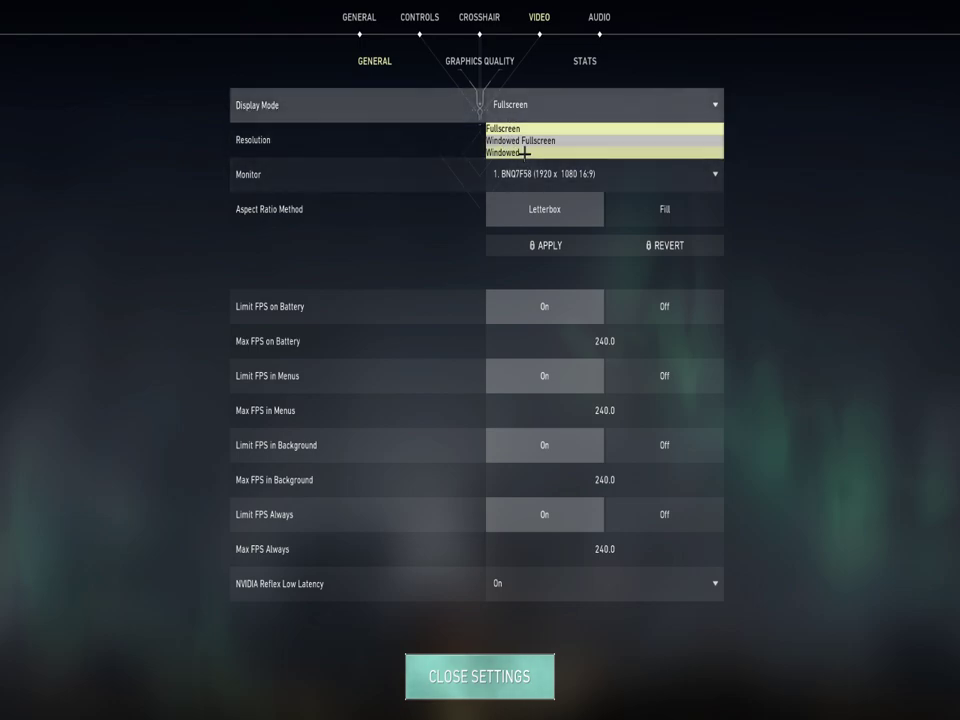
click(498, 153)
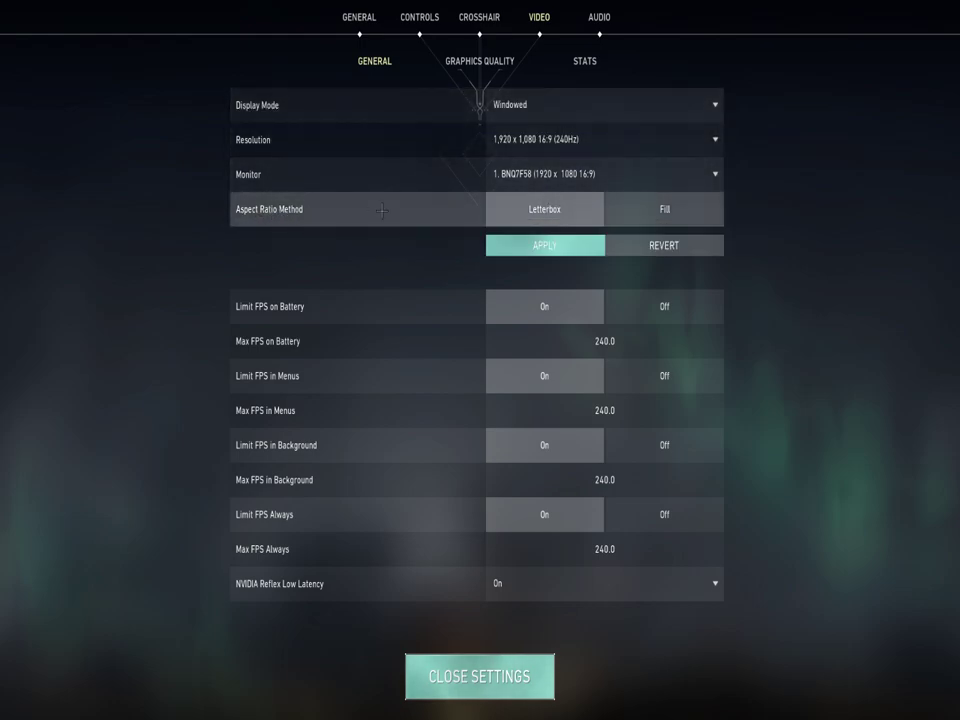
click(662, 215)
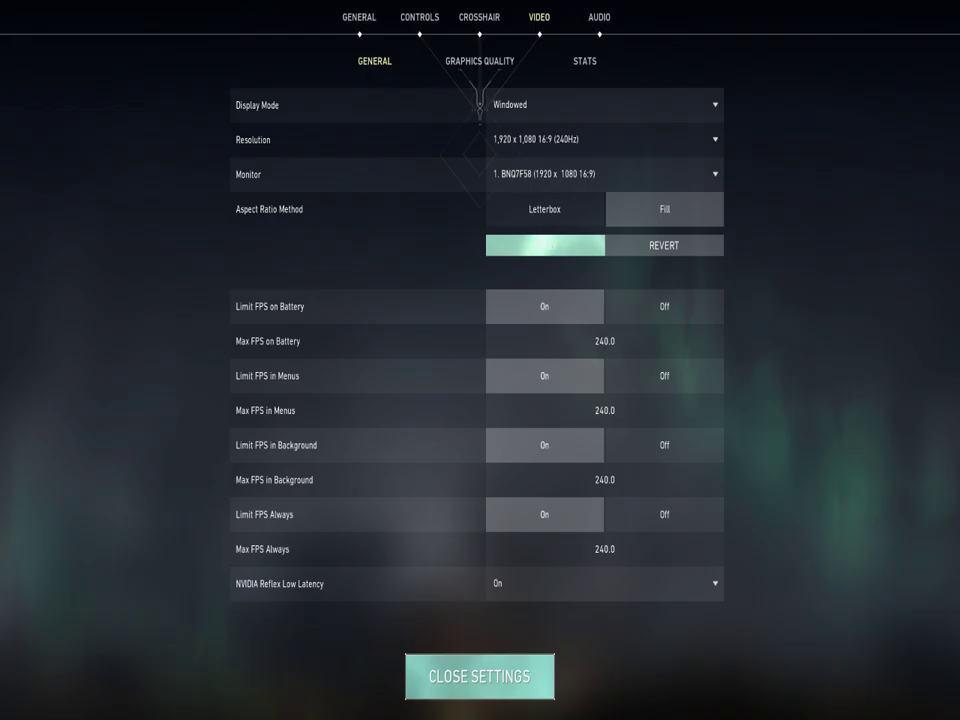
click(536, 253)
click(401, 422)
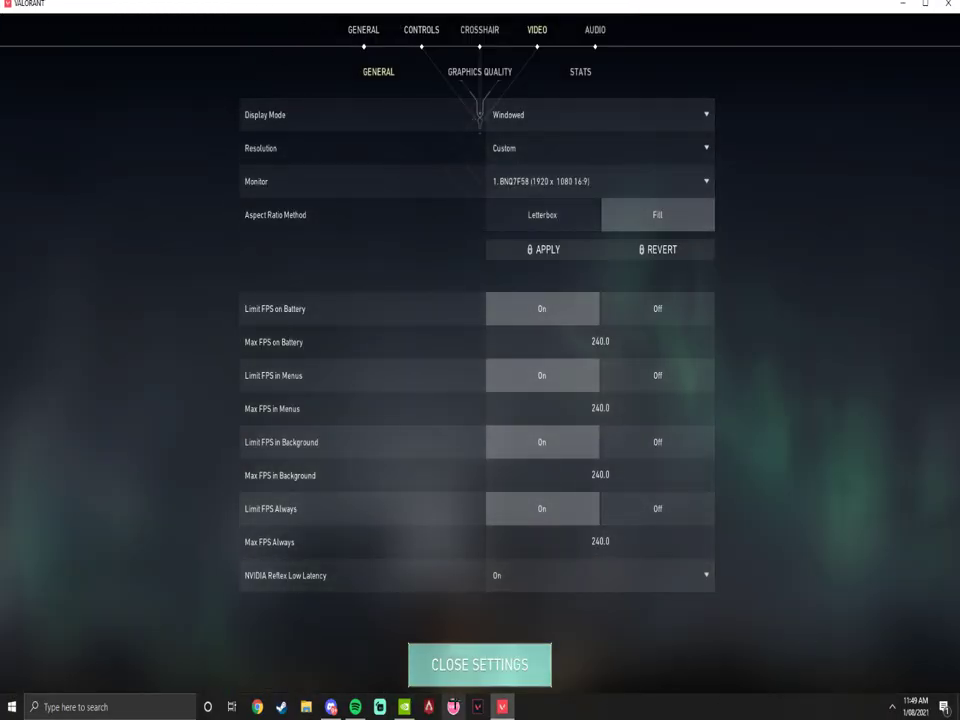
Step: Set the BenQ display to 1280 × 960 in NVIDIA Control Panel and keep it
scroll(398, 458, down, 2)
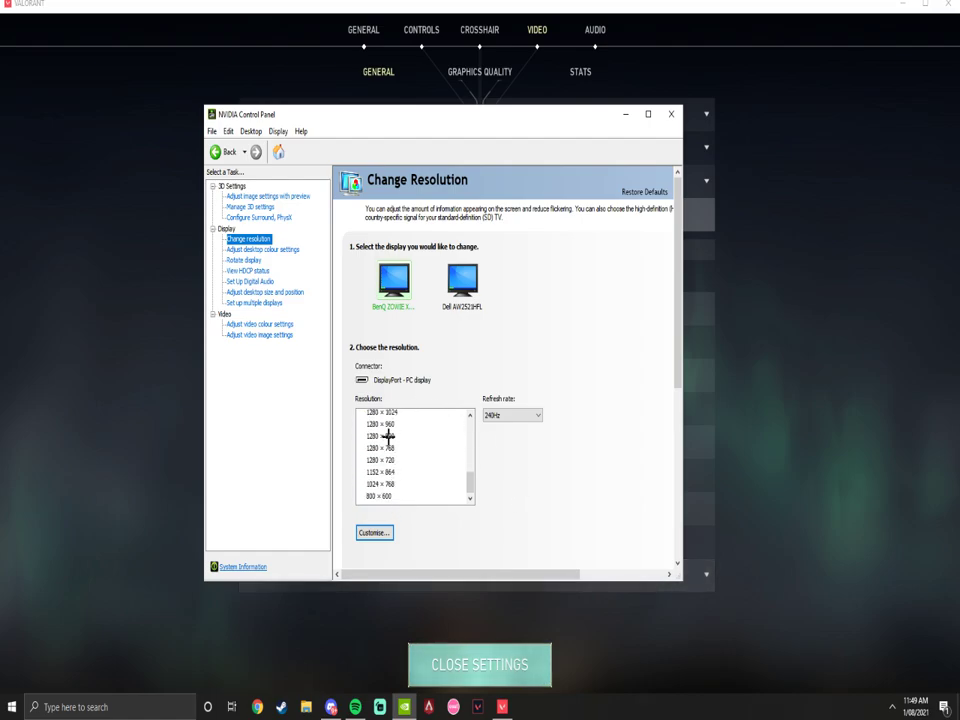
click(394, 425)
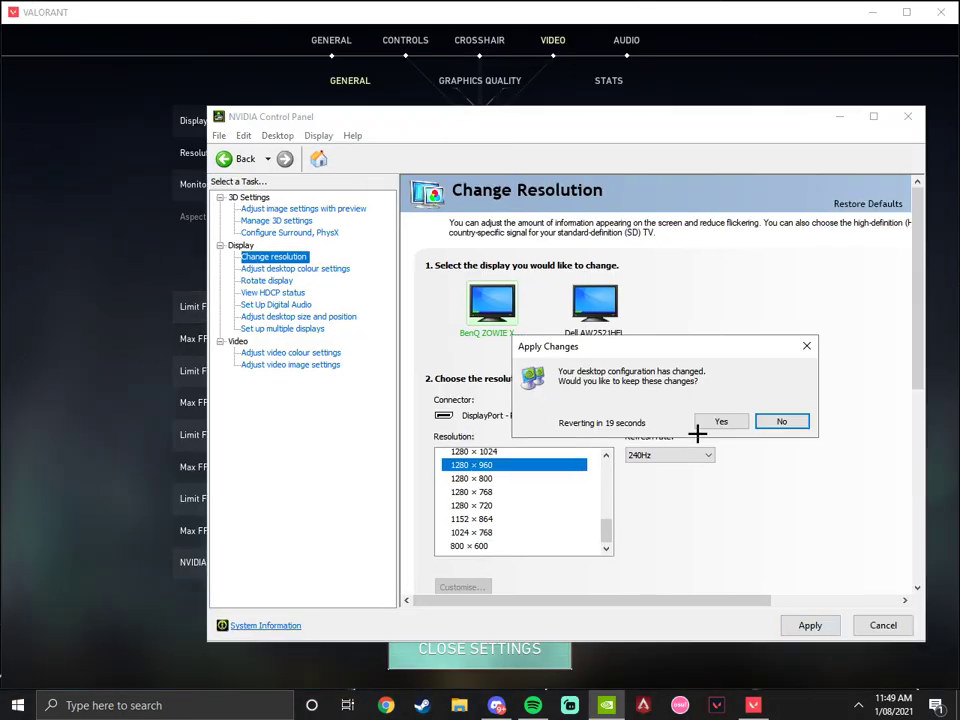
click(714, 421)
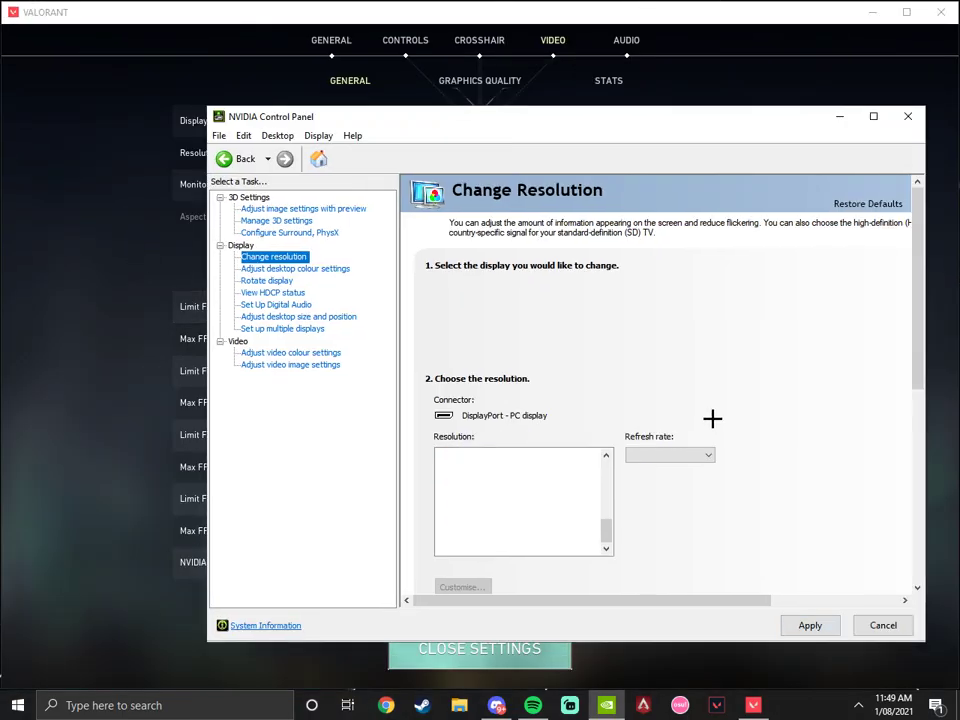
Step: Minimize the NVIDIA Control Panel and bring up File Explorer
drag(572, 112, 452, 86)
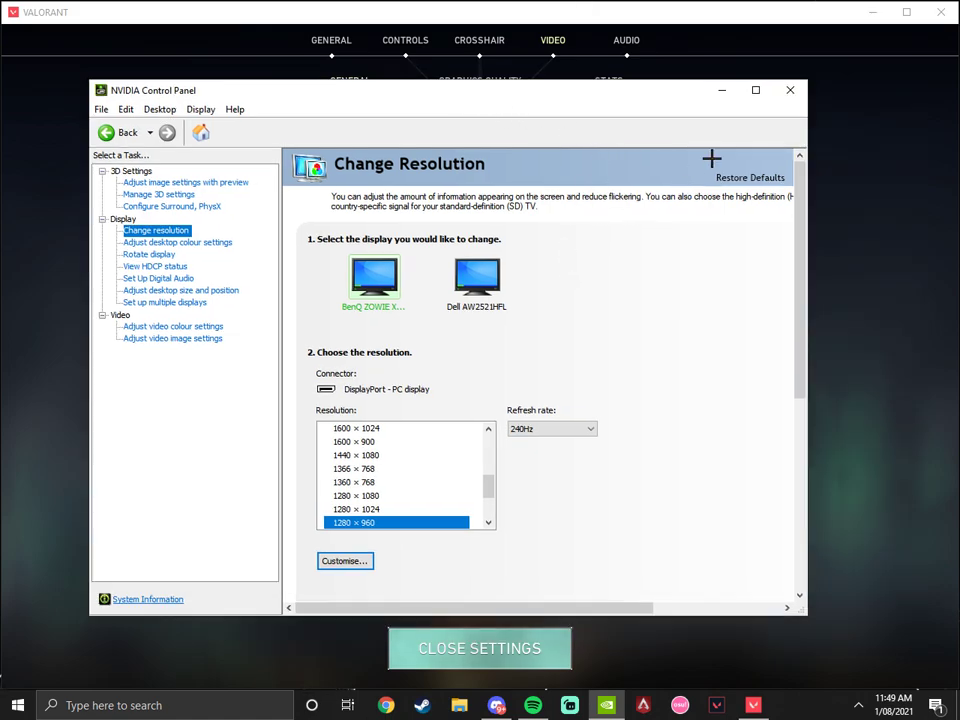
click(726, 98)
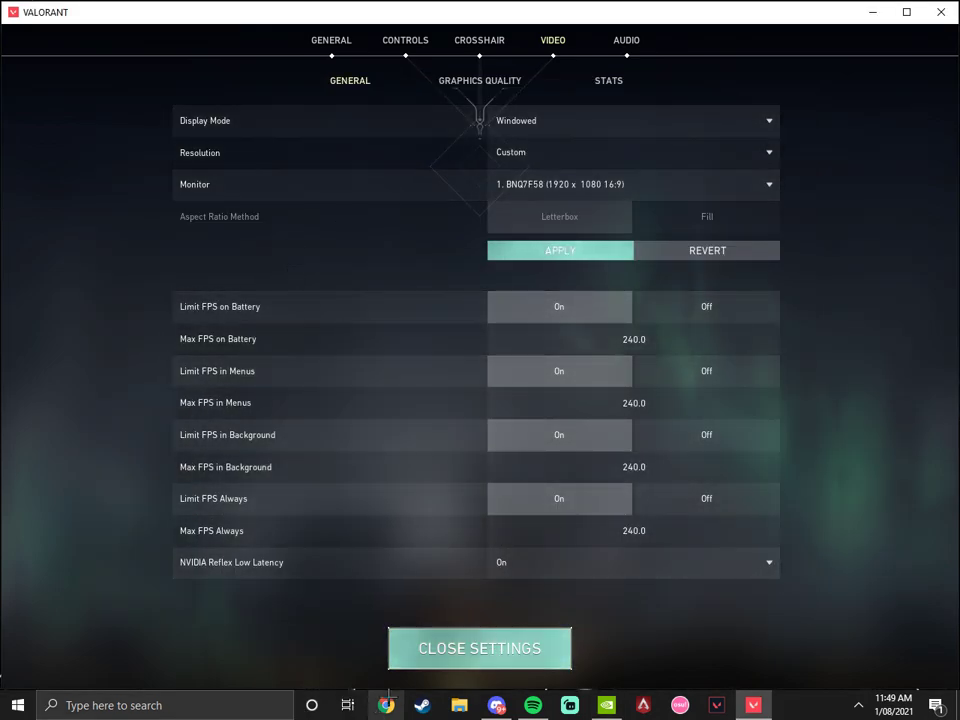
click(459, 705)
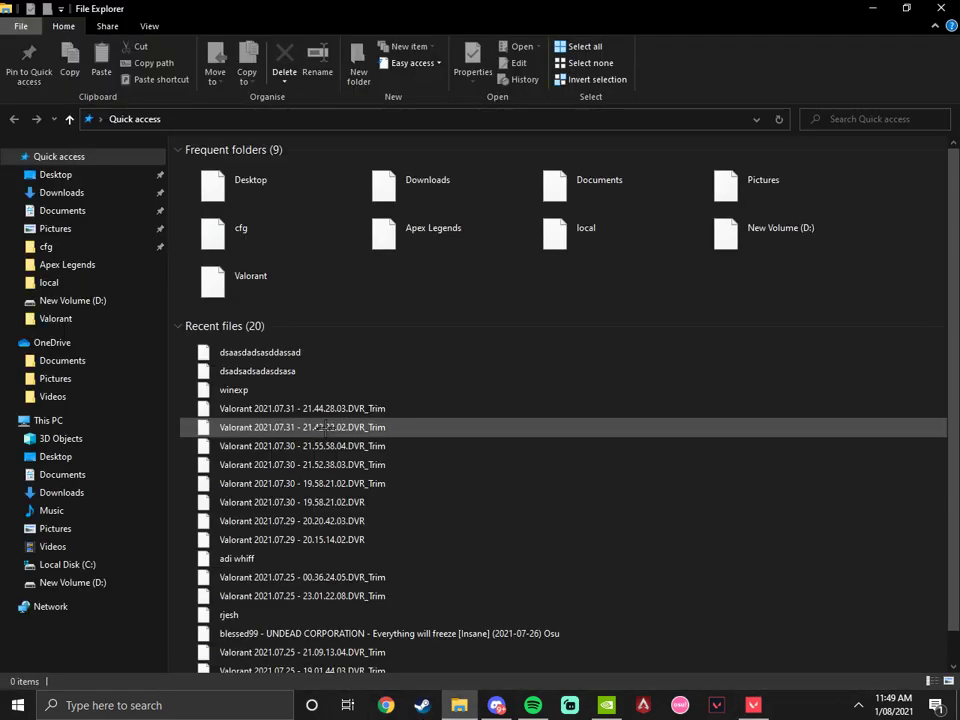
Step: Open winexp.zip from the Downloads folder in WinRAR
click(60, 193)
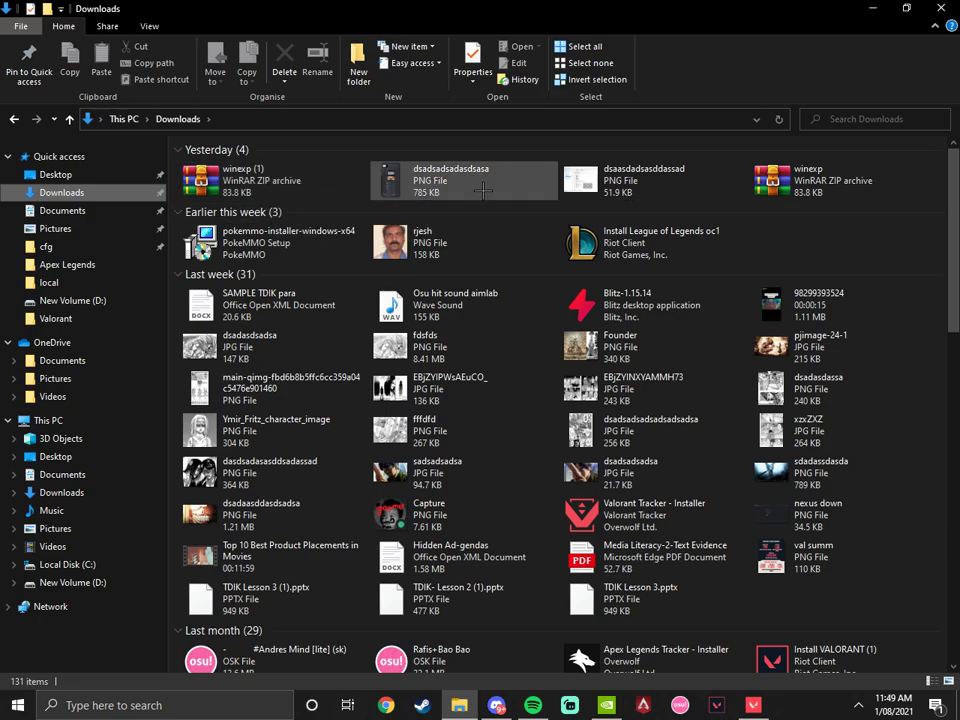
click(852, 190)
double_click(852, 190)
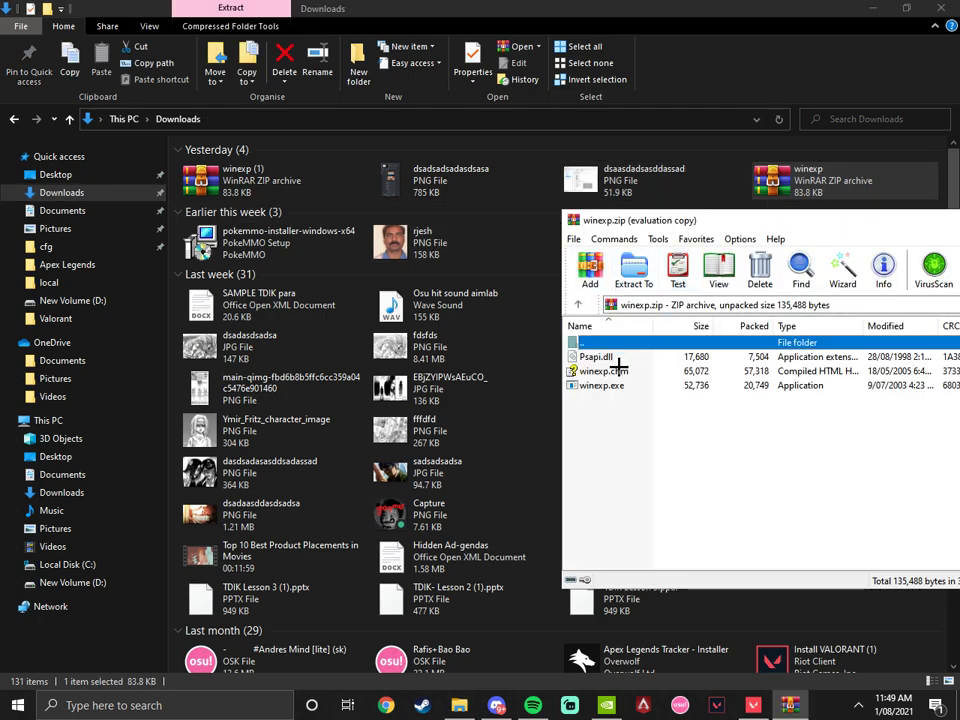
Step: Close File Explorer, dismiss the WinRAR license reminder and select winexp.exe in the archive
click(940, 8)
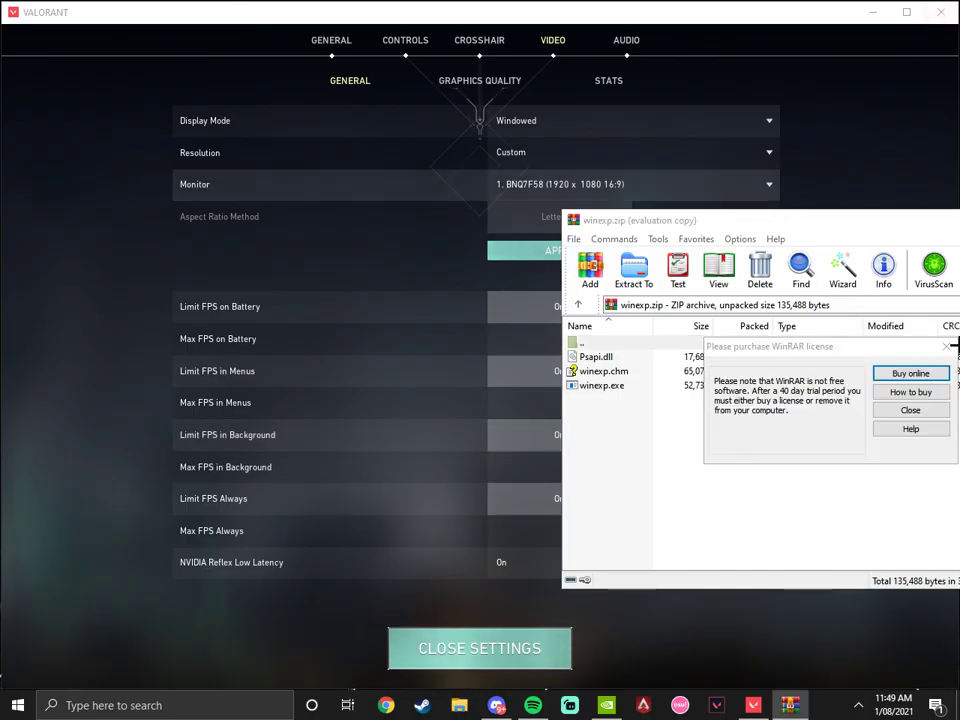
click(944, 345)
drag(730, 225, 275, 130)
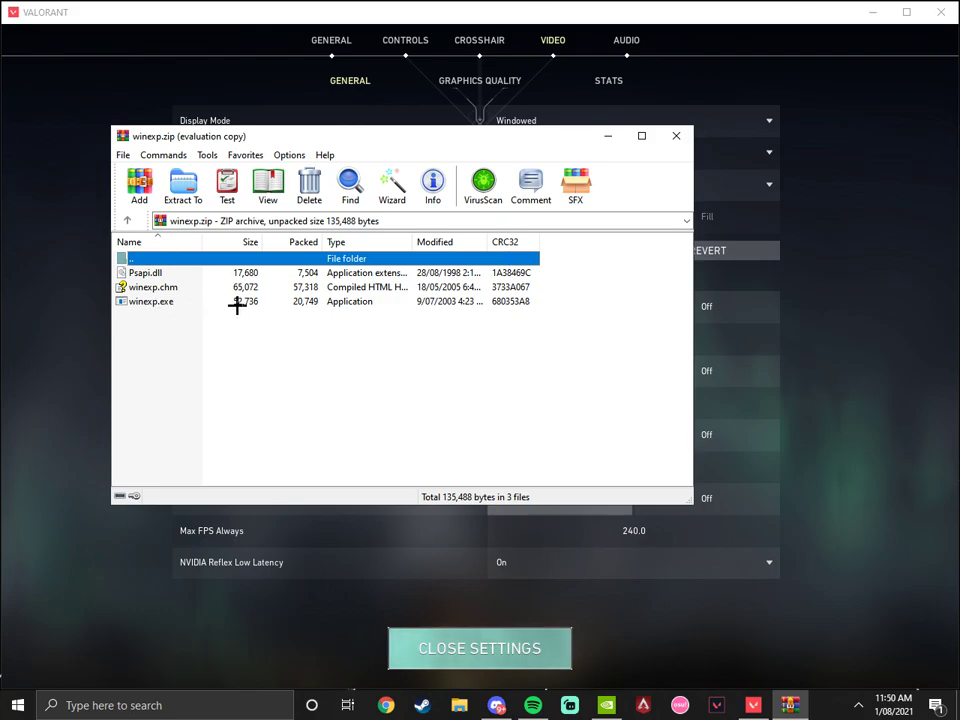
click(189, 305)
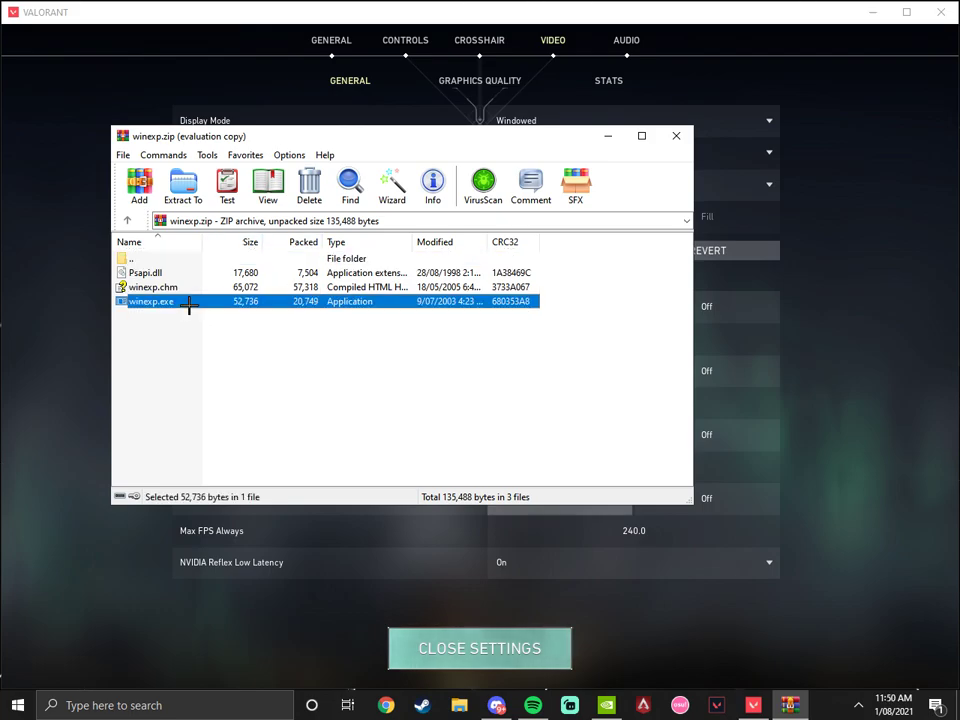
Step: In WinExplorer, select VALORANT [UnrealWindow] and untick WS_BORDER on its Style tab
click(605, 137)
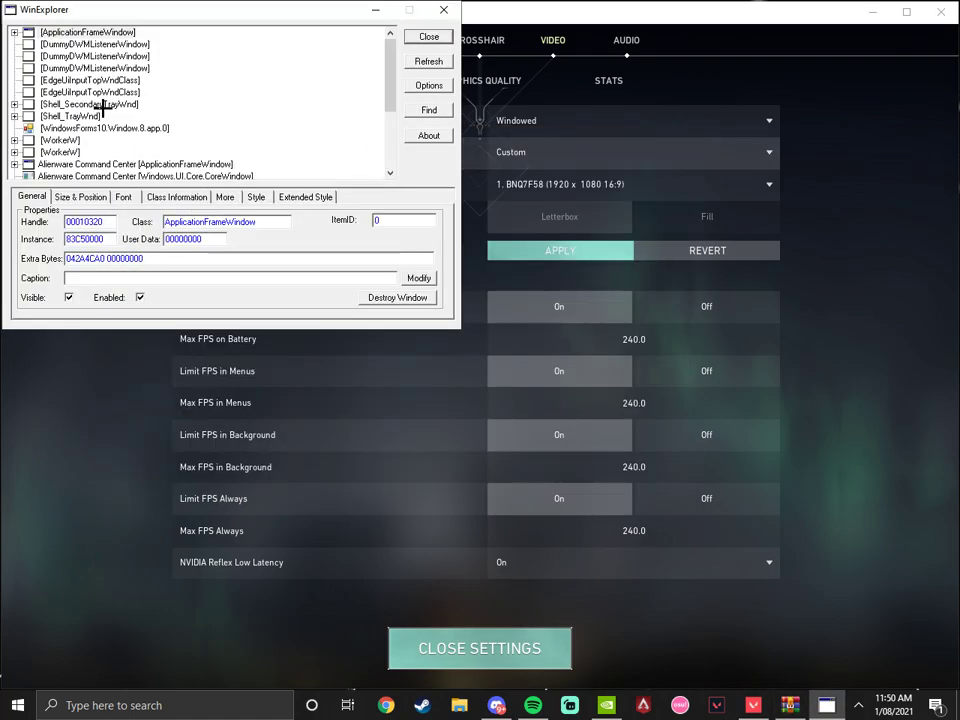
drag(122, 15, 315, 162)
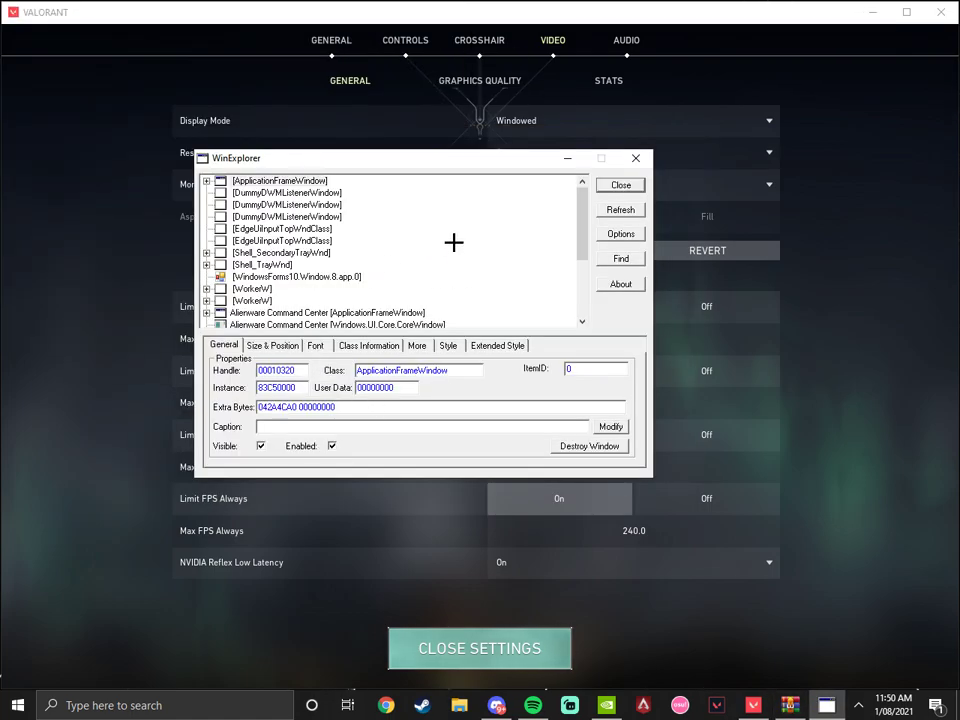
scroll(454, 242, down, 2)
scroll(467, 236, down, 1)
click(260, 302)
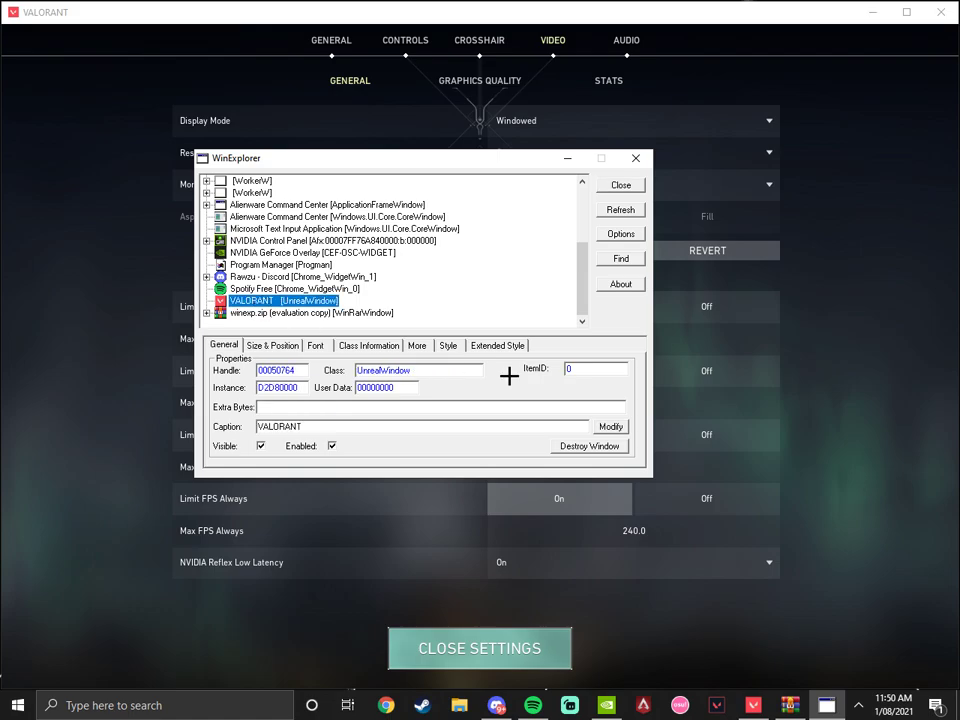
click(451, 344)
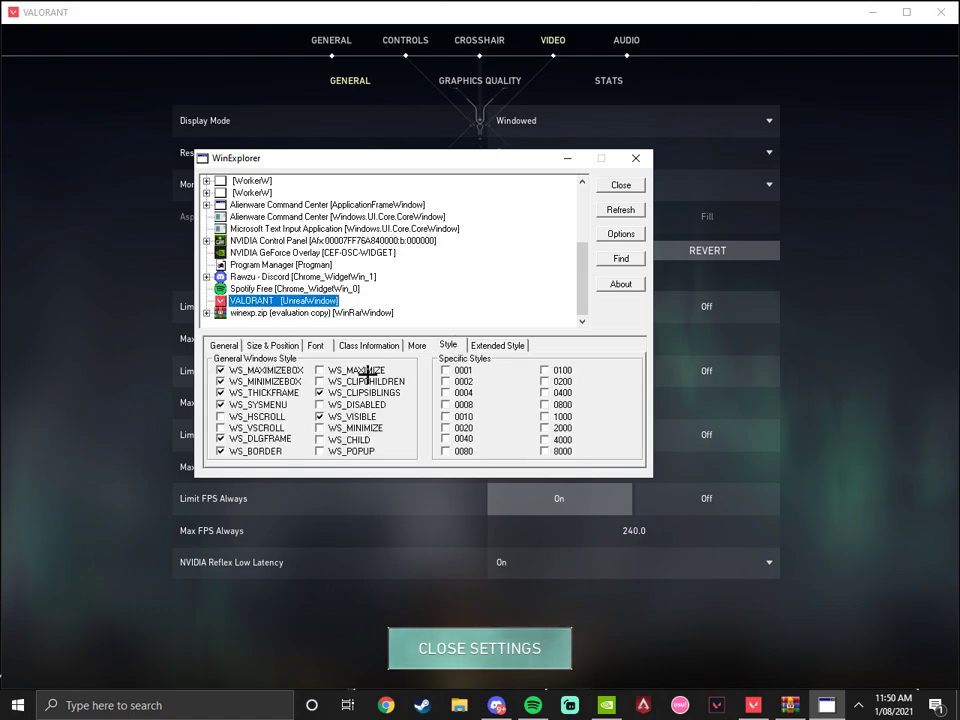
click(220, 451)
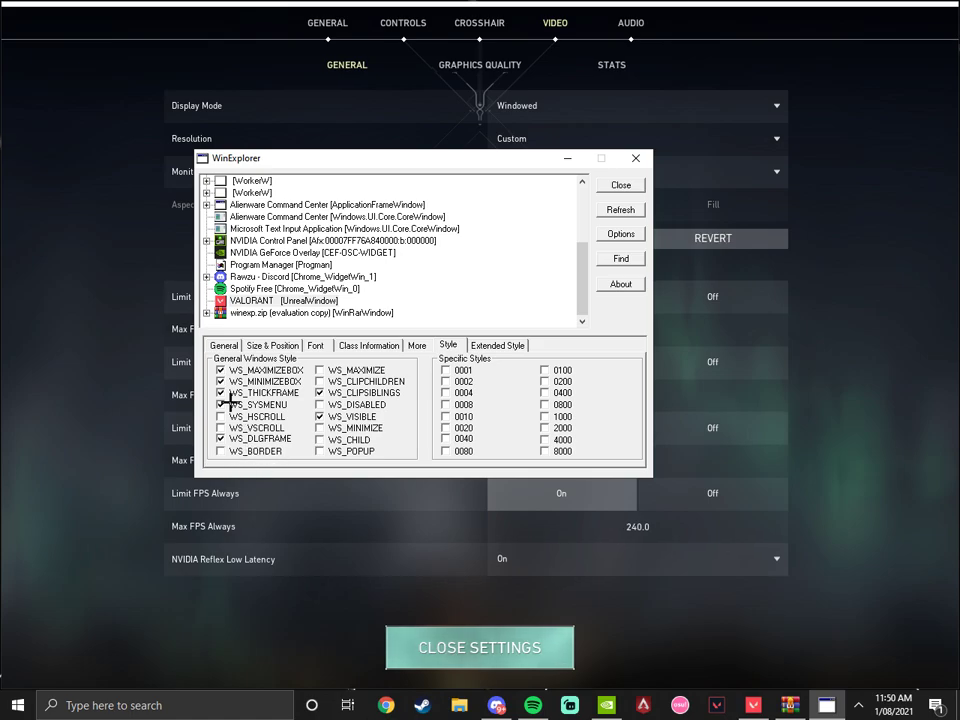
click(286, 343)
Step: Maximize the borderless Valorant window, close settings and enter The Range via Play > Practice
click(397, 399)
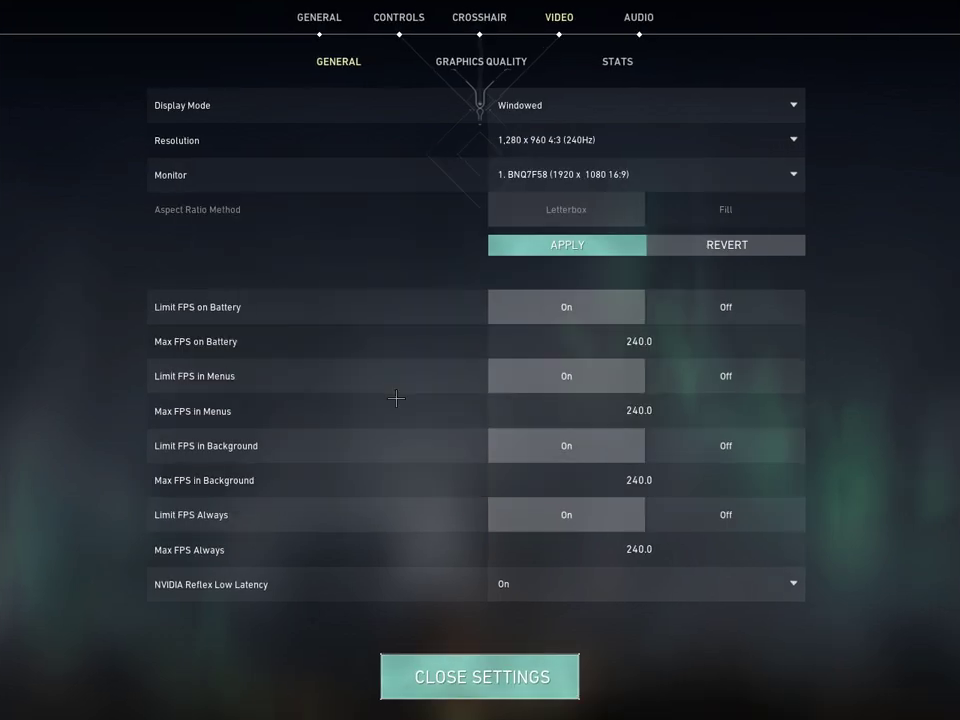
click(515, 672)
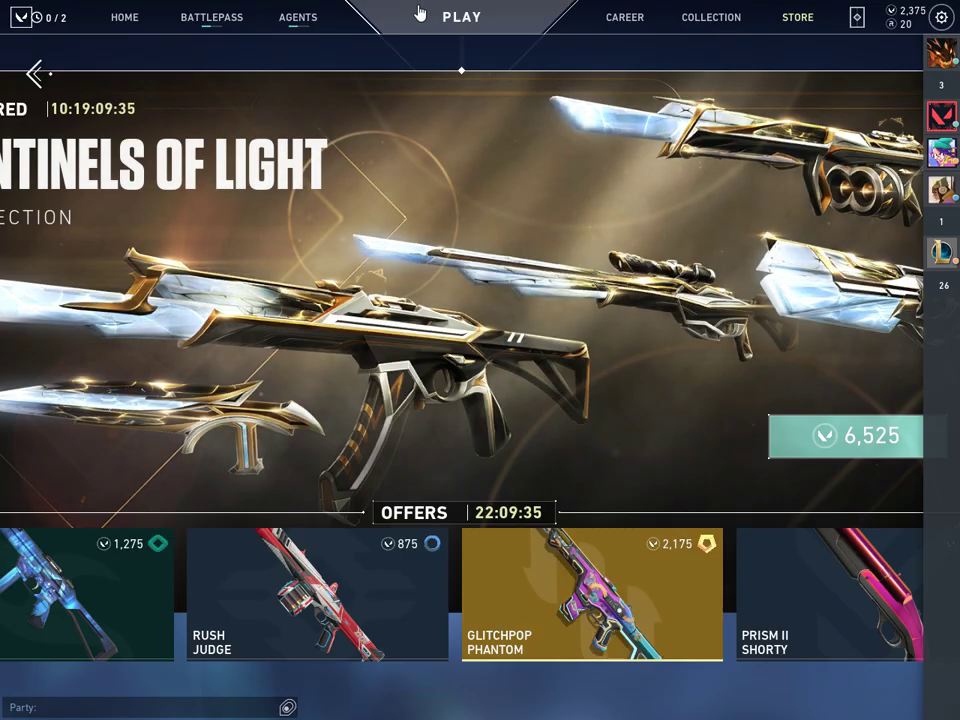
click(470, 17)
click(246, 669)
click(449, 533)
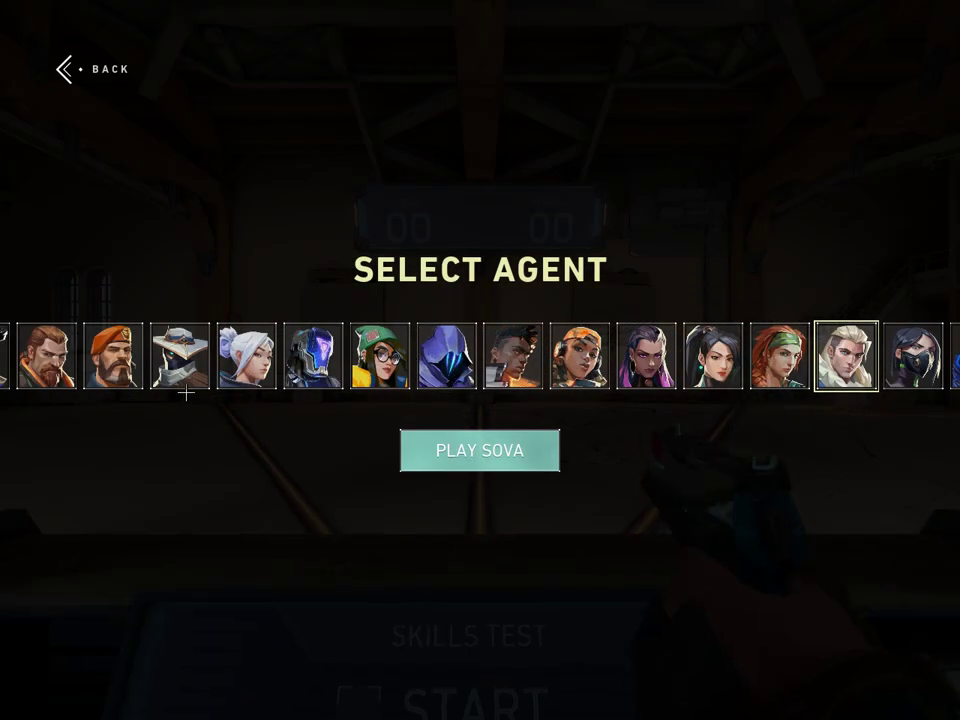
Step: Play Jett in The Range, buy a Vandal, and shoot the balcony bot
click(246, 354)
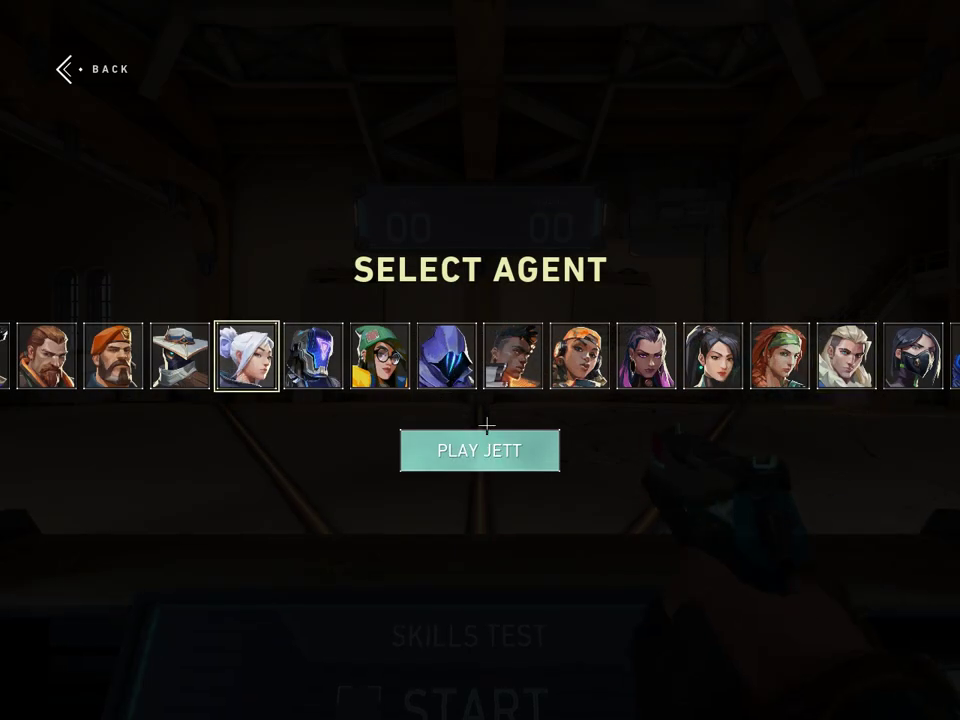
click(482, 449)
key(b)
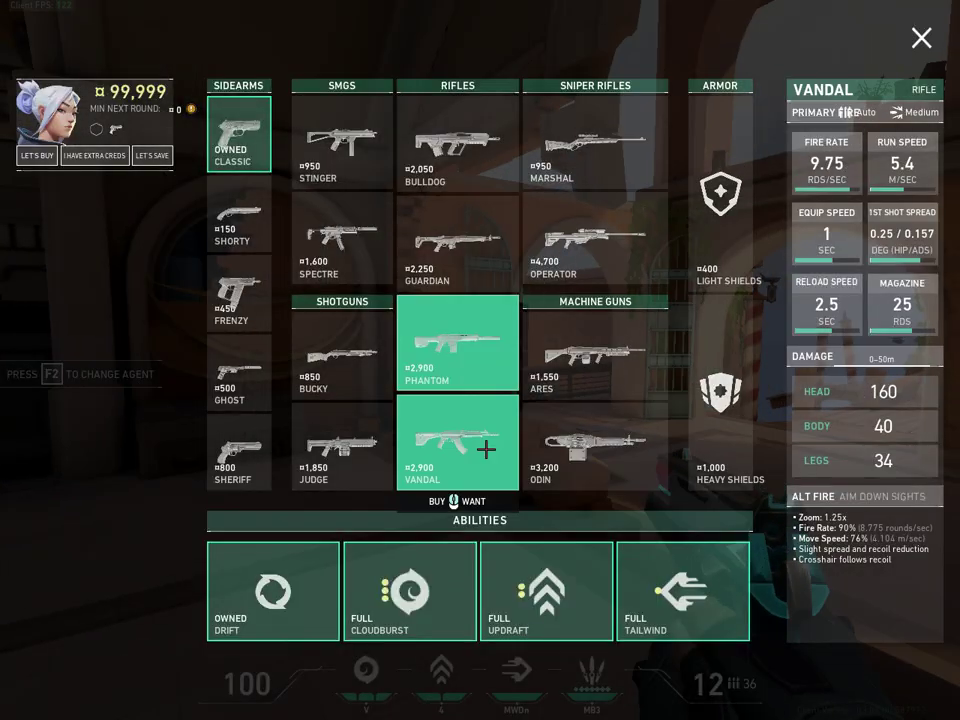
click(461, 448)
key(b)
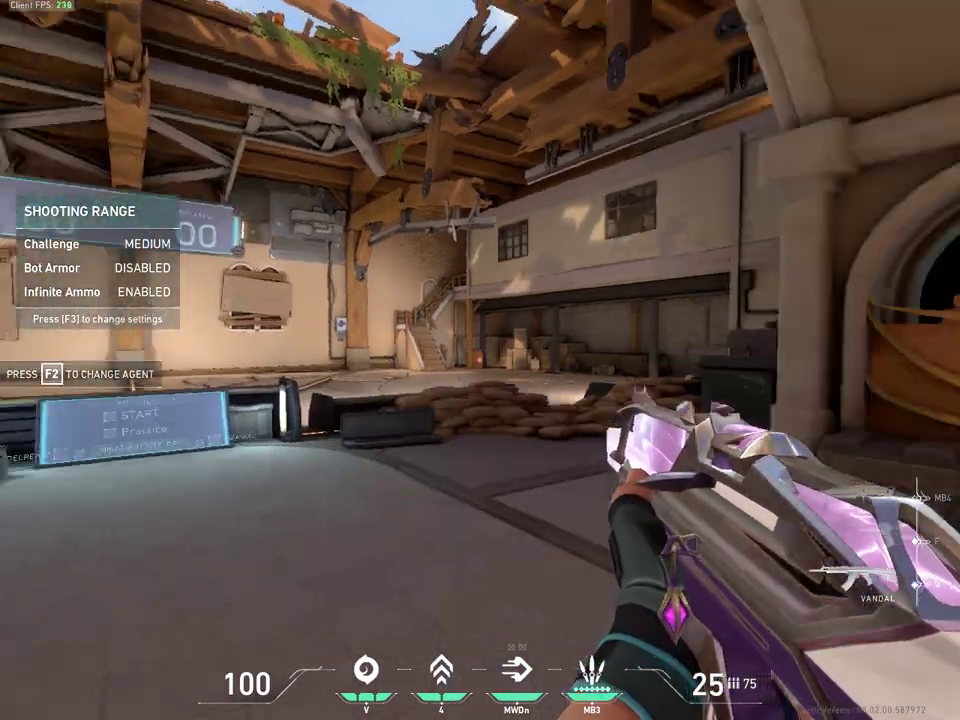
scroll(480, 360, down, 1)
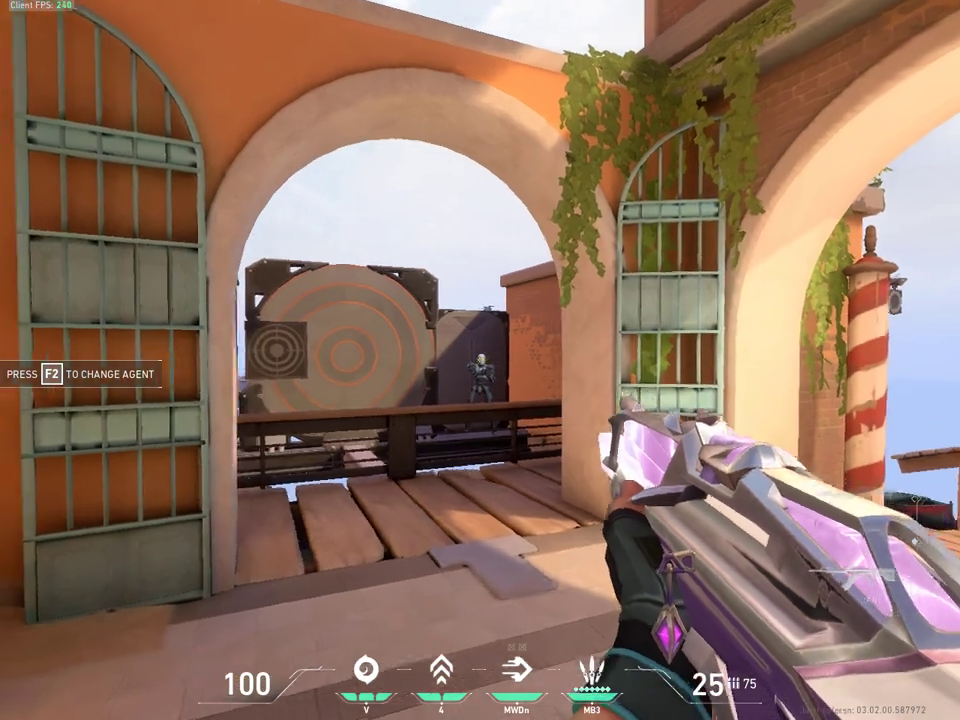
click(480, 360)
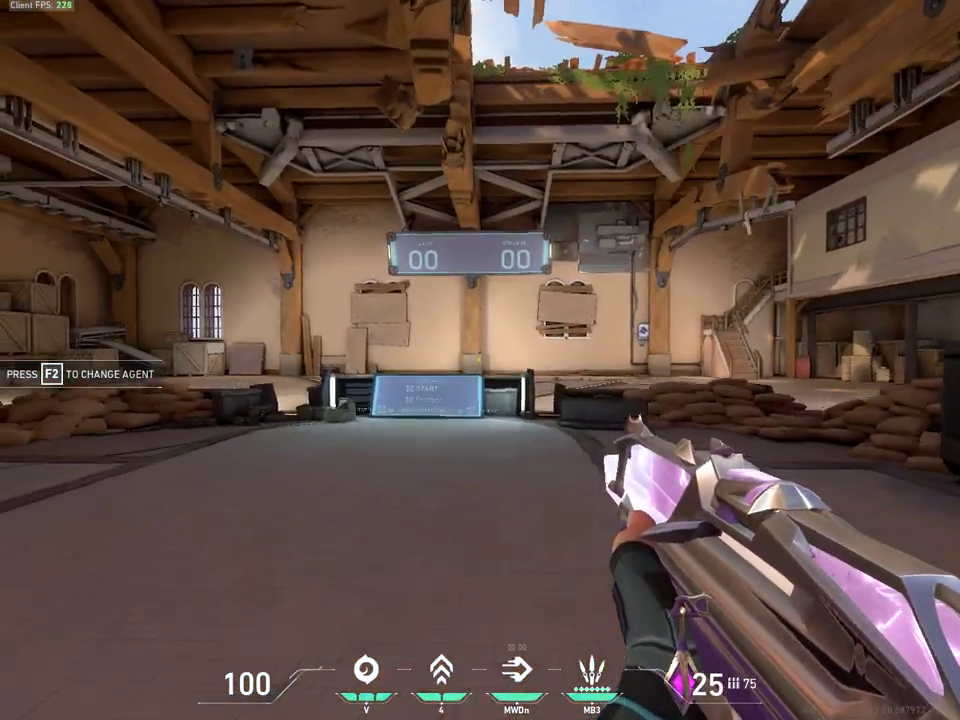
Step: Switch to the knife and walk around the Range with WASD to test the stretched view
key(d)
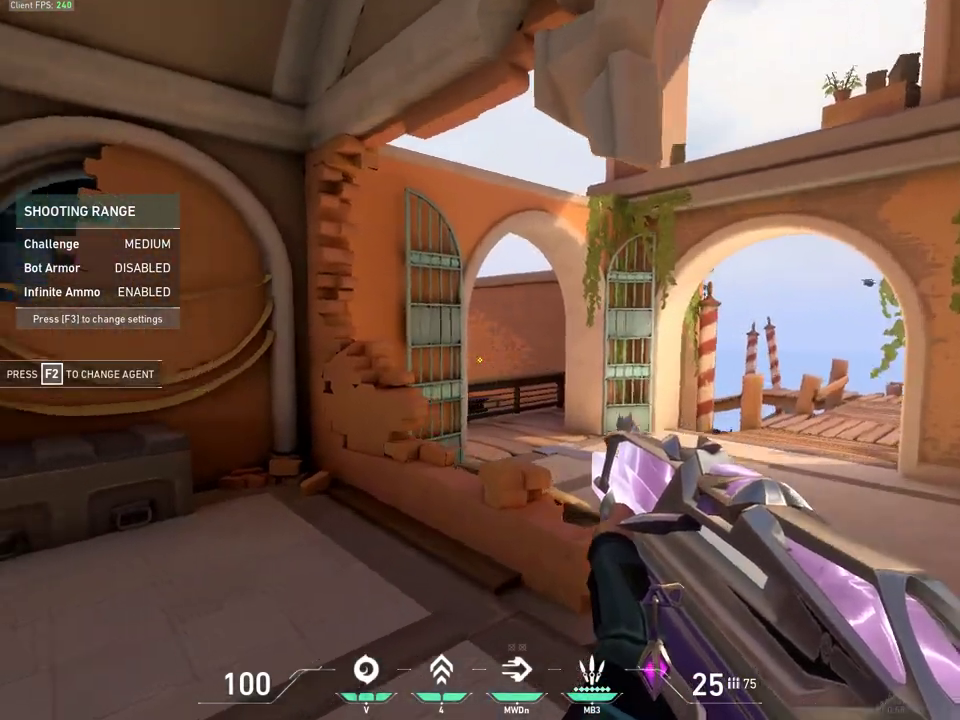
key(w)
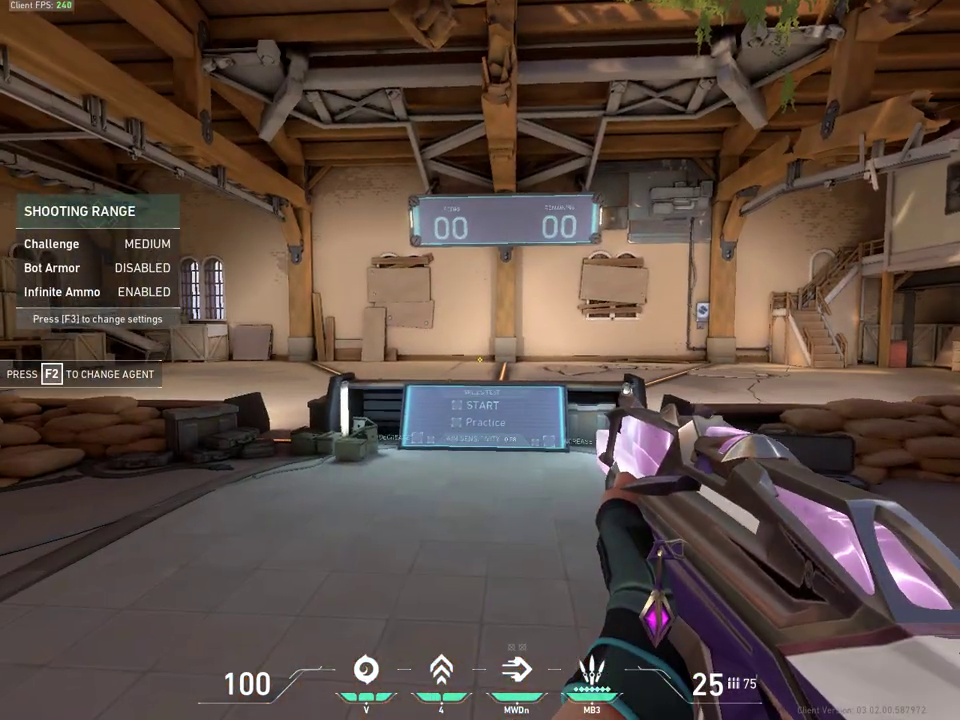
key(y)
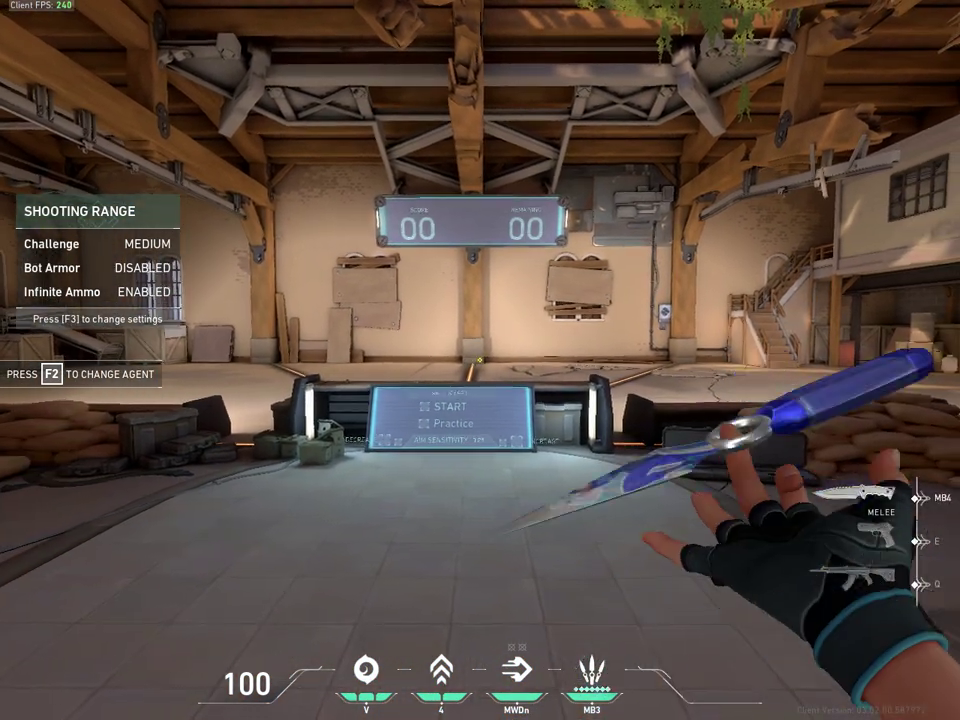
key(w)
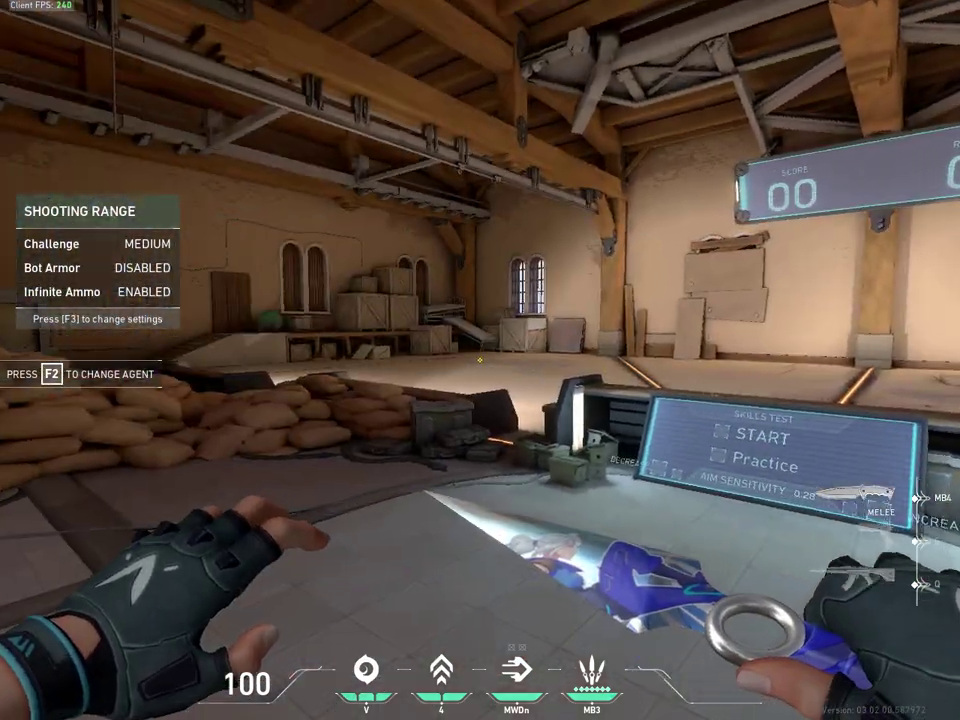
key(w)
key(w)
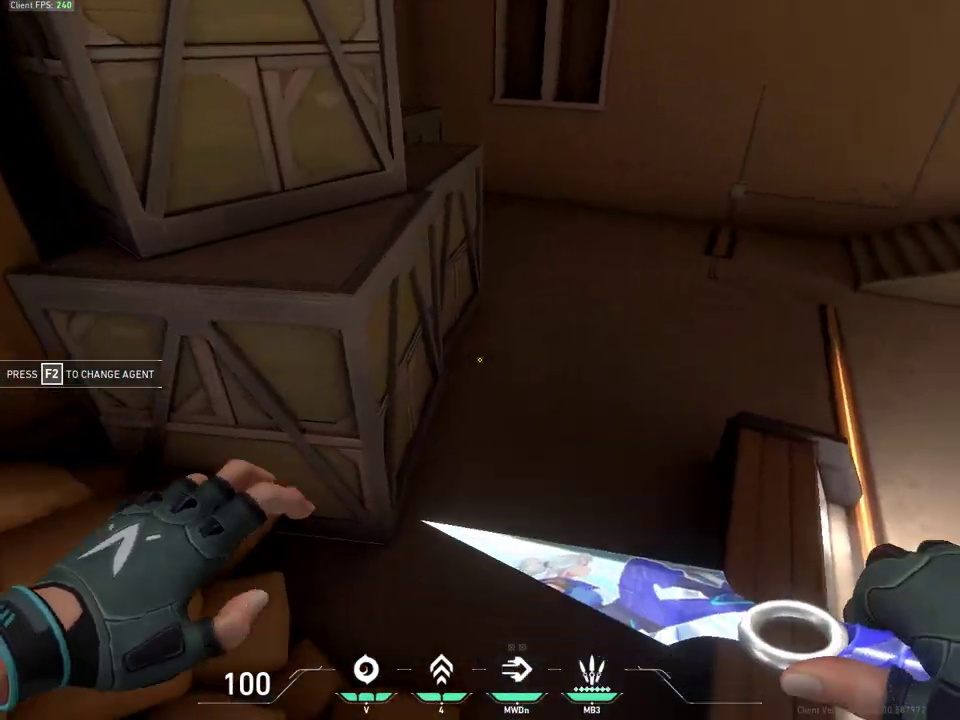
key(w)
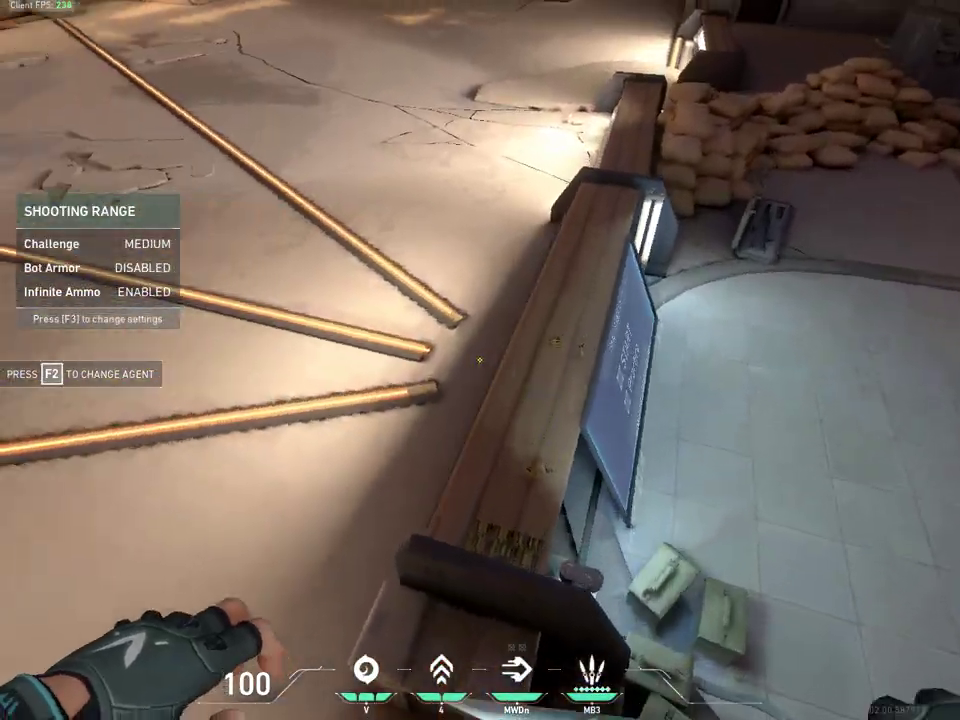
key(w)
key(w)
key(w)
key(s)
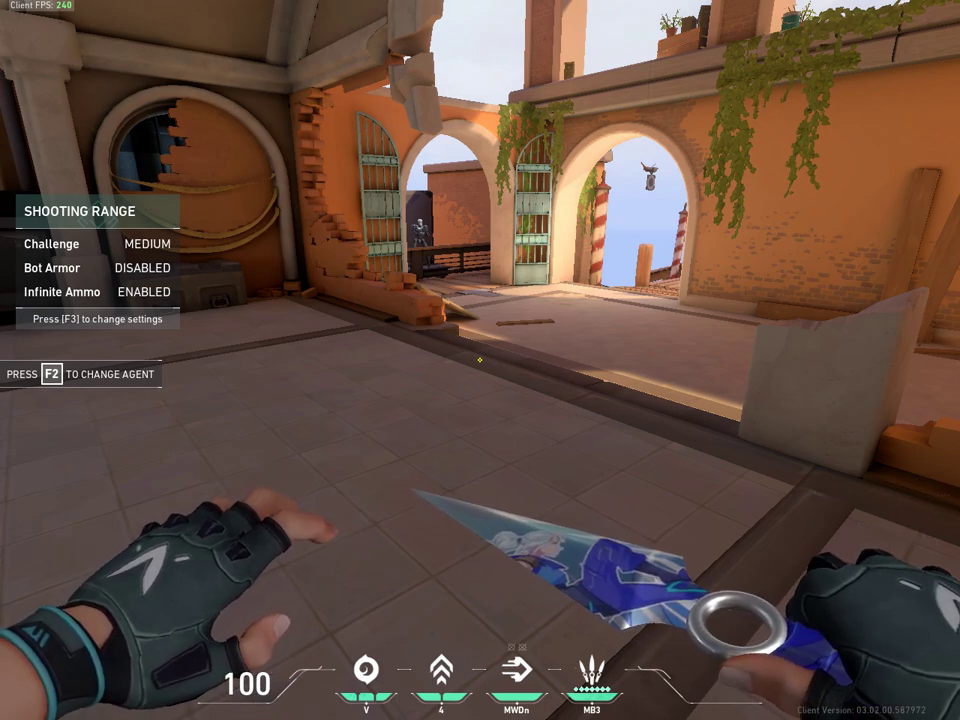
Step: Bring up the Windows Start menu over the Valorant Range with the Windows key
key(super)
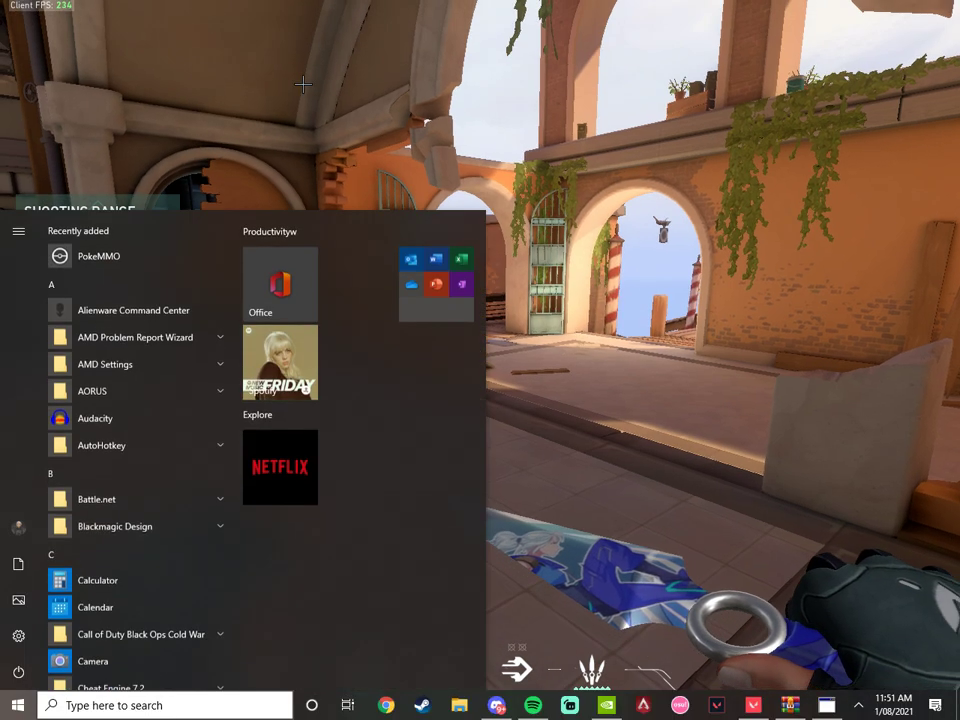